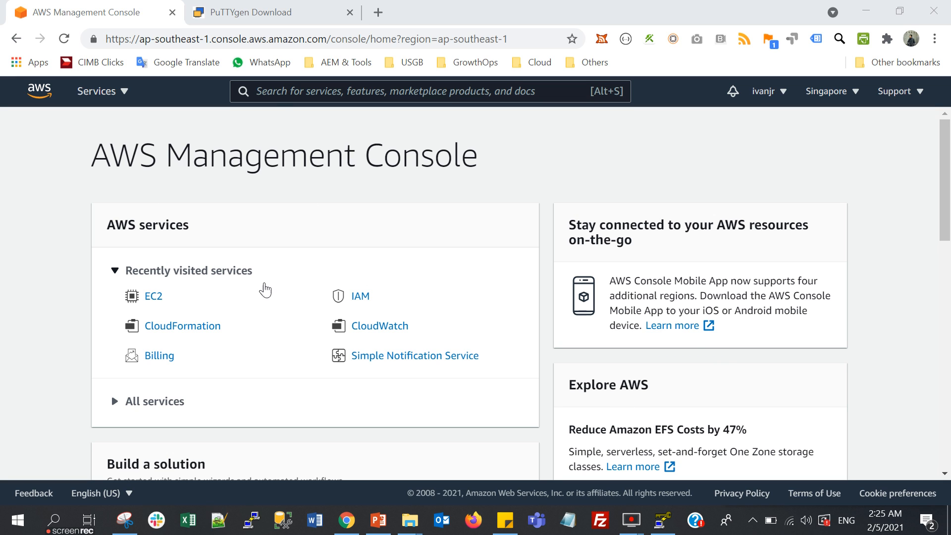
# Step: Open the EC2 service from the console home and go to its list of instances
pyautogui.click(281, 95)
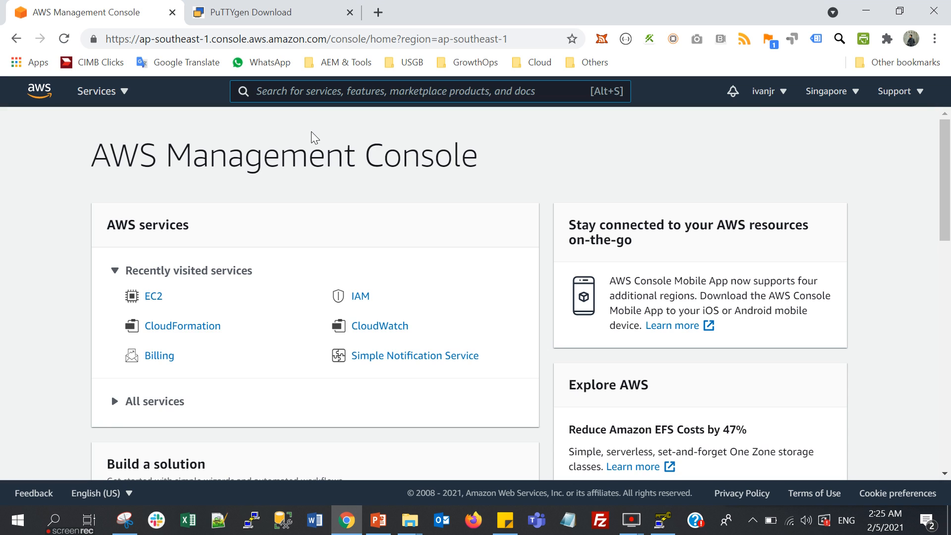
pyautogui.write('ec2')
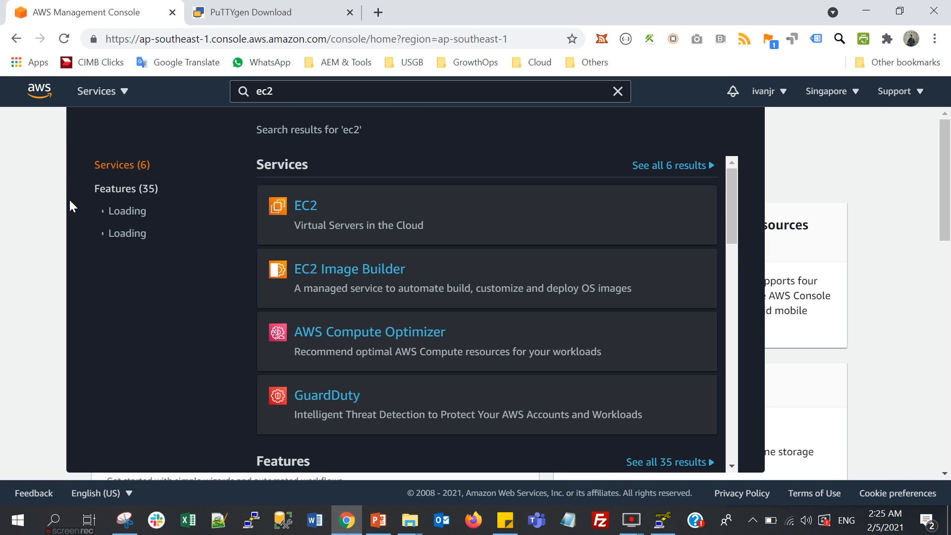
pyautogui.click(34, 221)
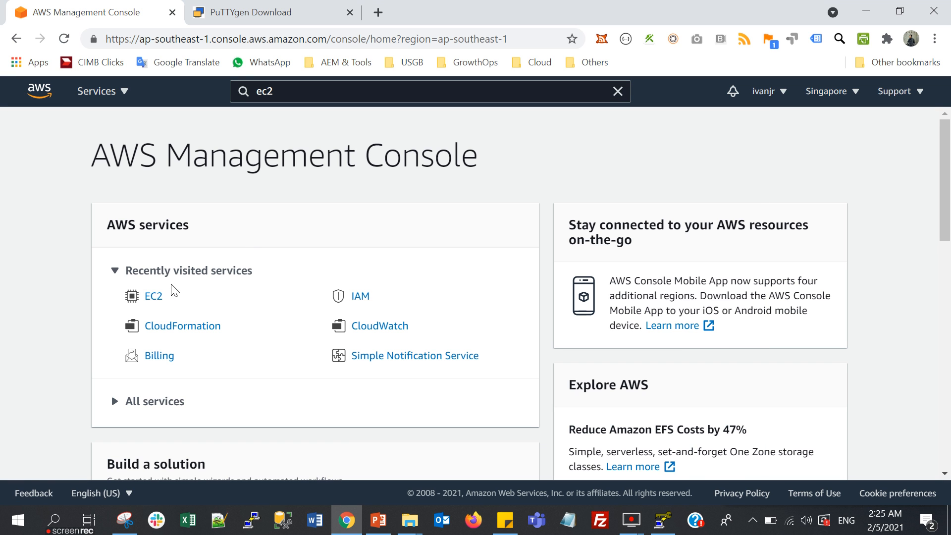
pyautogui.click(150, 298)
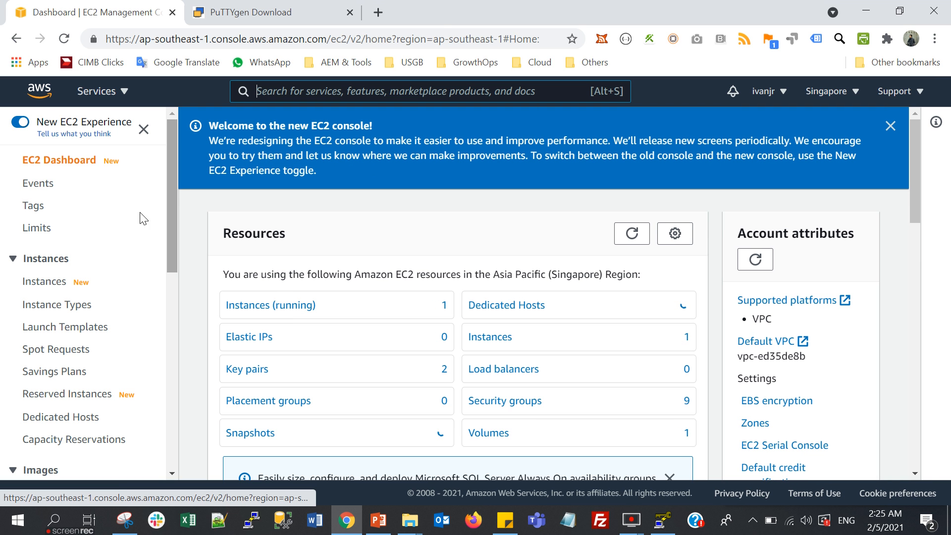
pyautogui.click(50, 286)
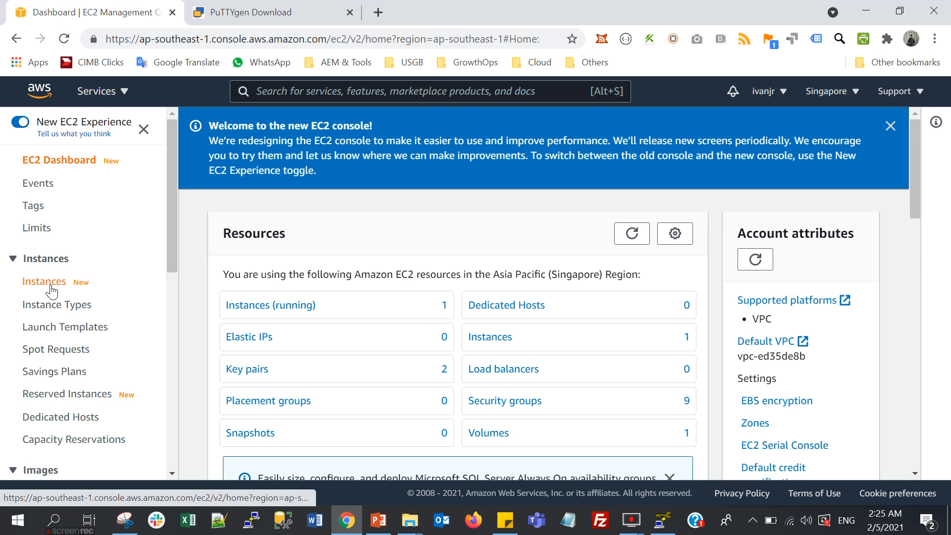
pyautogui.click(51, 286)
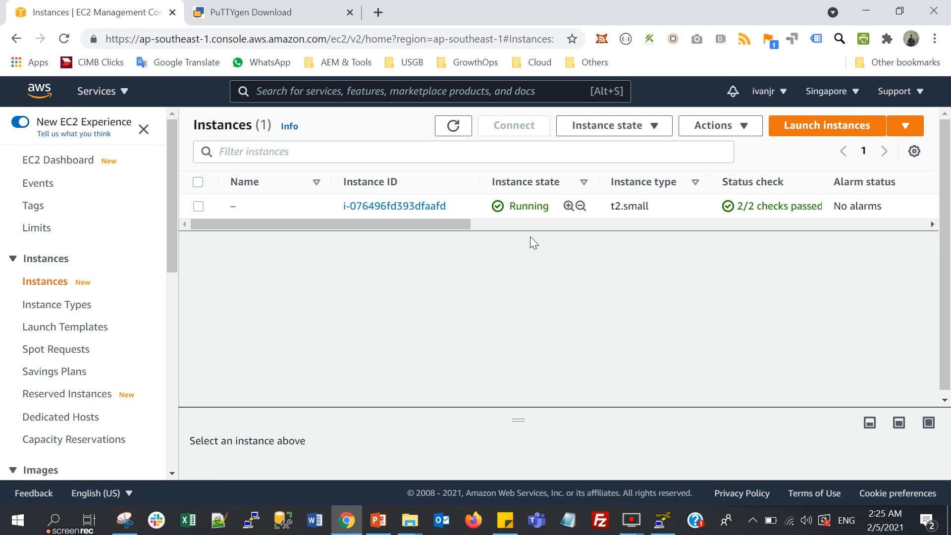
# Step: Check the available regions, keep Asia Pacific (Singapore), and start the launch wizard for a new instance
pyautogui.click(846, 94)
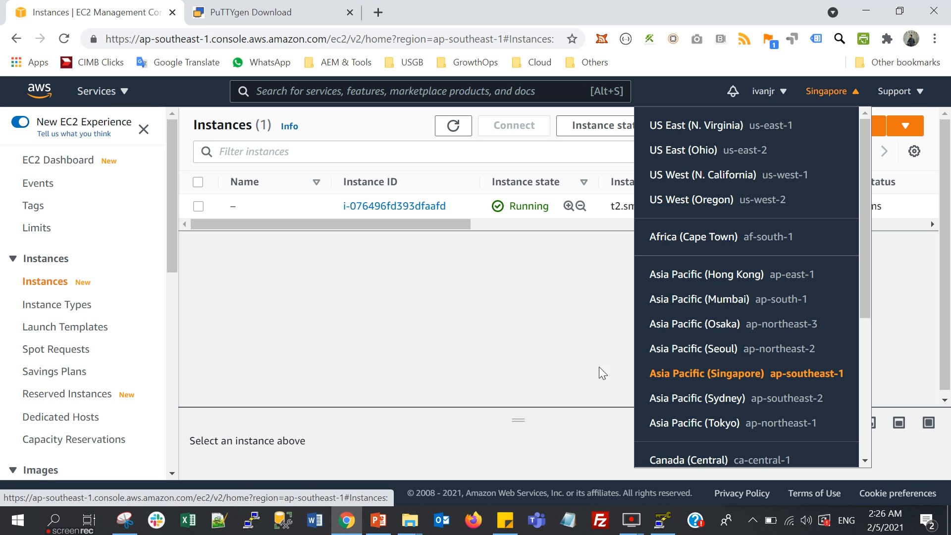
pyautogui.click(357, 294)
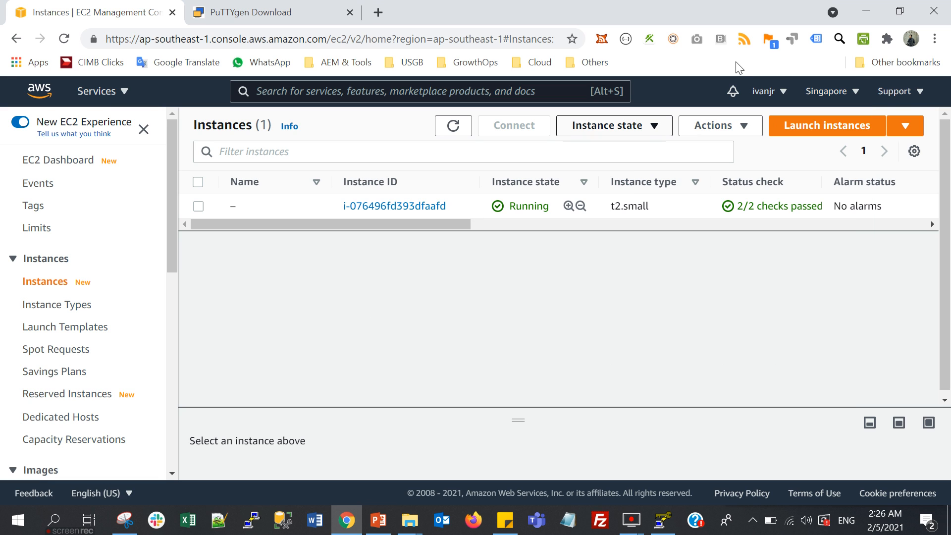
pyautogui.click(803, 130)
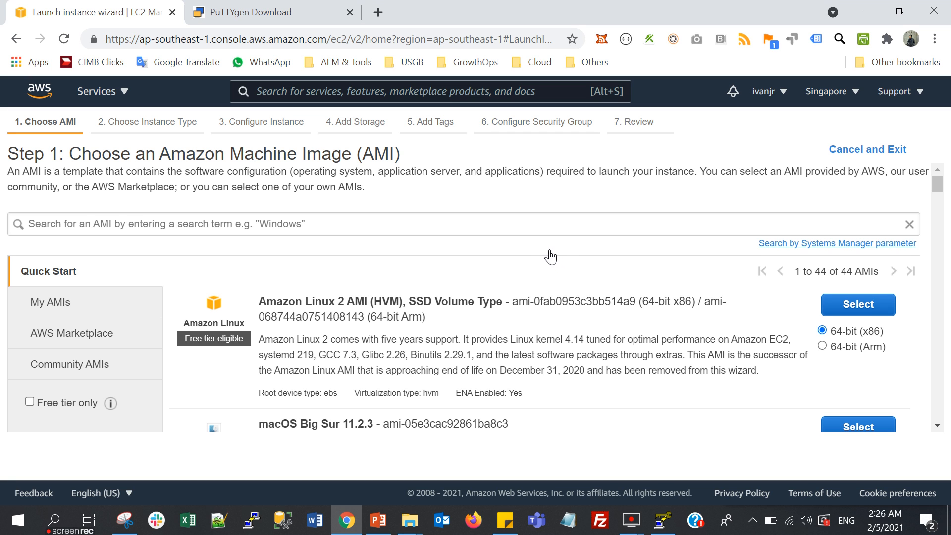
# Step: Browse the available machine images and select Amazon Linux 2 AMI (HVM), SSD Volume Type, 64-bit (x86)
pyautogui.scroll(-1, 522, 252)
pyautogui.scroll(-1, 496, 255)
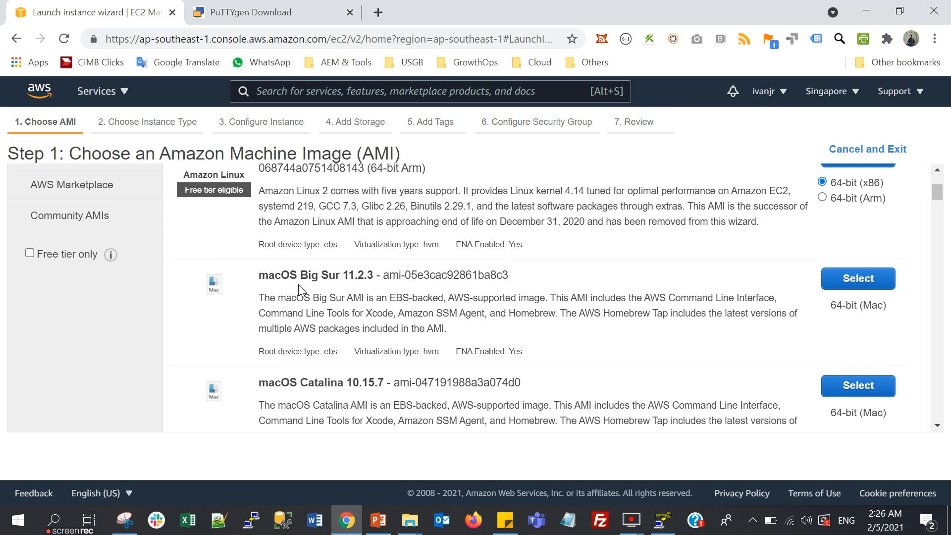
pyautogui.scroll(-2, 299, 285)
pyautogui.scroll(-3, 299, 284)
pyautogui.scroll(-1, 300, 285)
pyautogui.scroll(1, 318, 258)
pyautogui.scroll(-3, 432, 255)
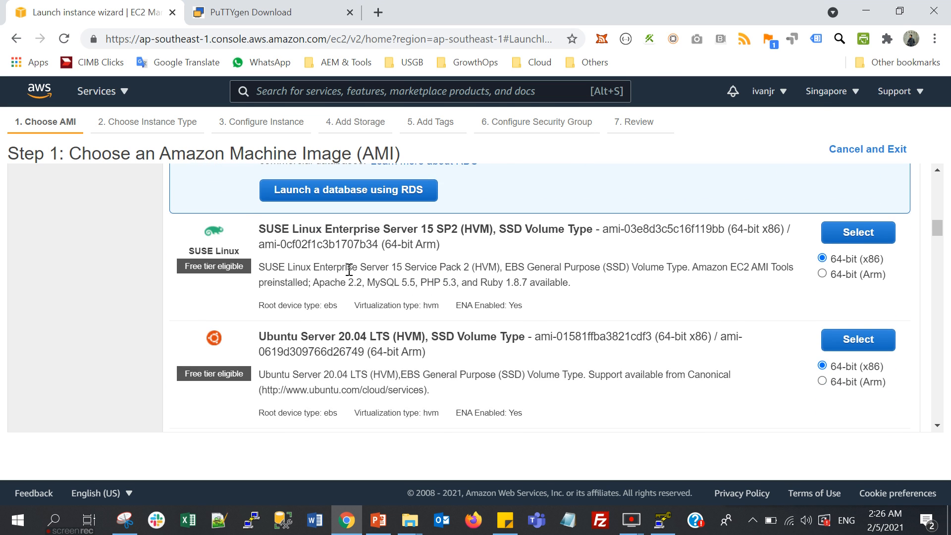
pyautogui.scroll(-3, 364, 244)
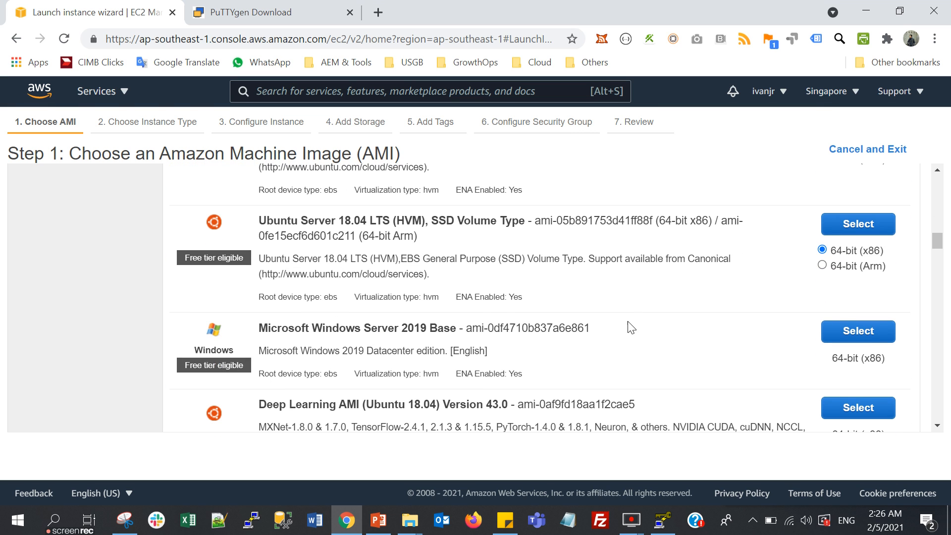
pyautogui.scroll(5, 543, 295)
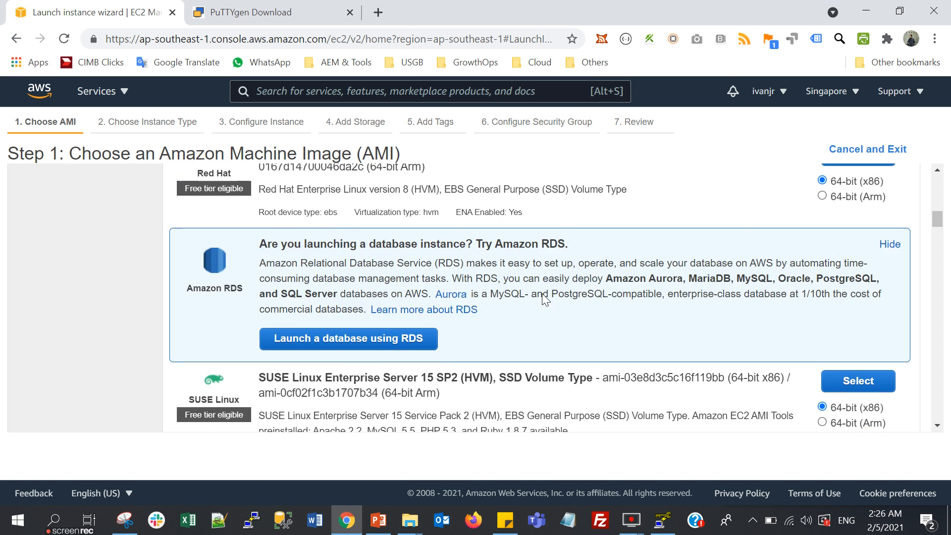
pyautogui.scroll(3, 544, 298)
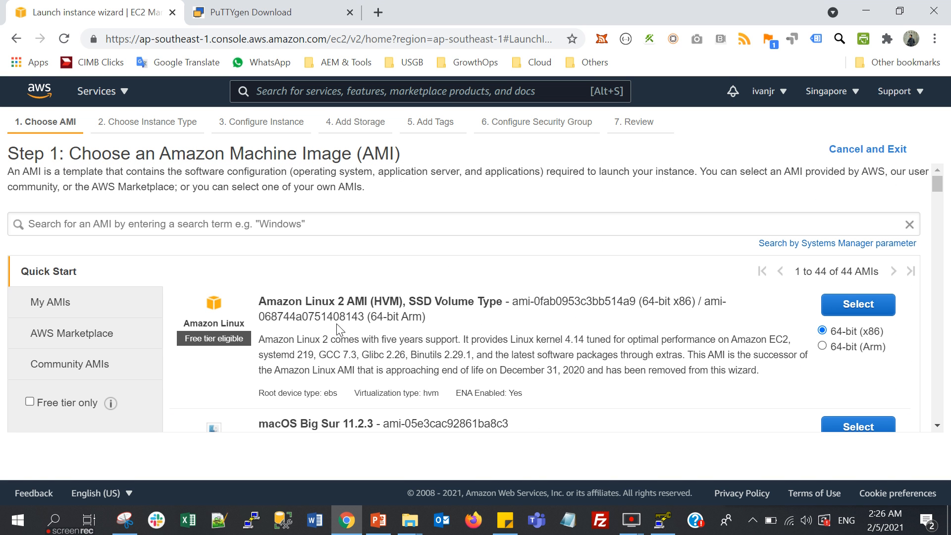
pyautogui.click(862, 305)
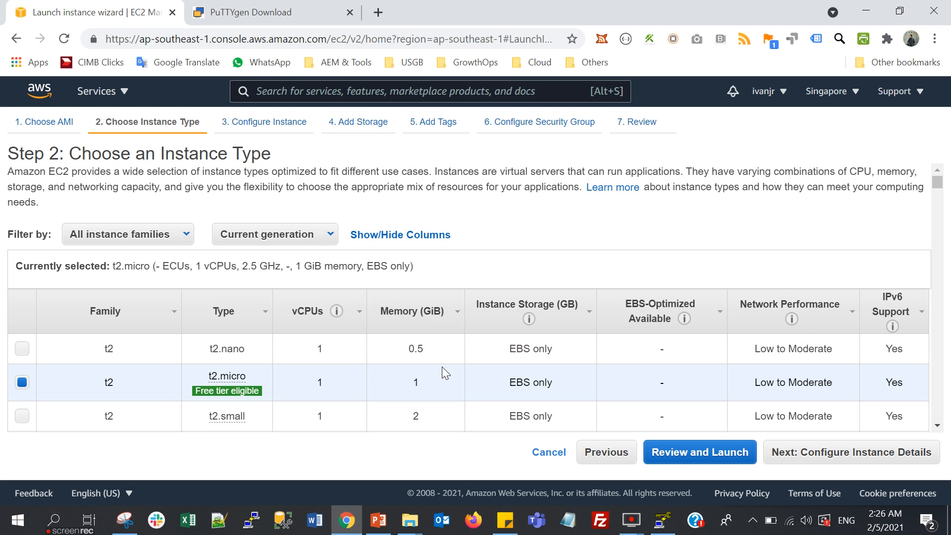
# Step: Compare the instance types, keep the free-tier t2.micro, and continue to the instance details
pyautogui.scroll(-1, 436, 350)
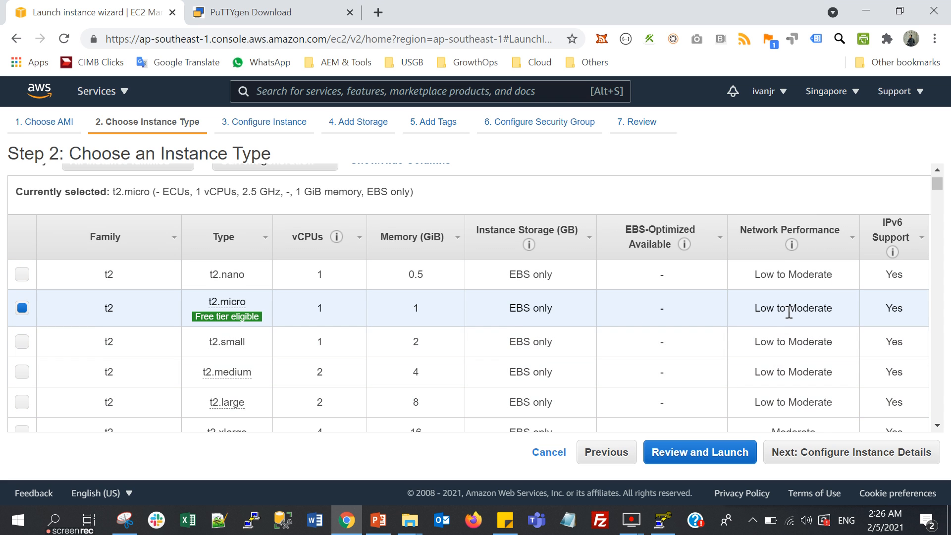
pyautogui.scroll(-1, 793, 317)
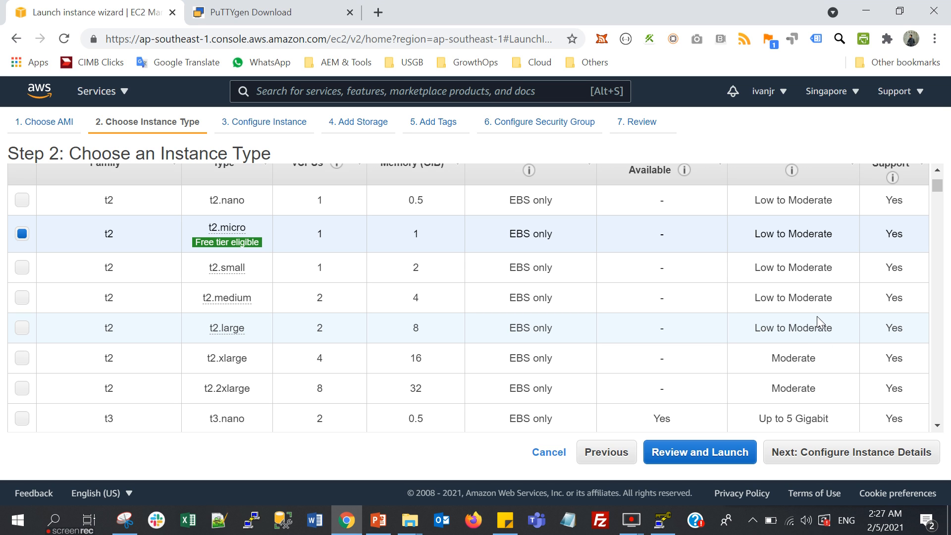
pyautogui.scroll(1, 823, 328)
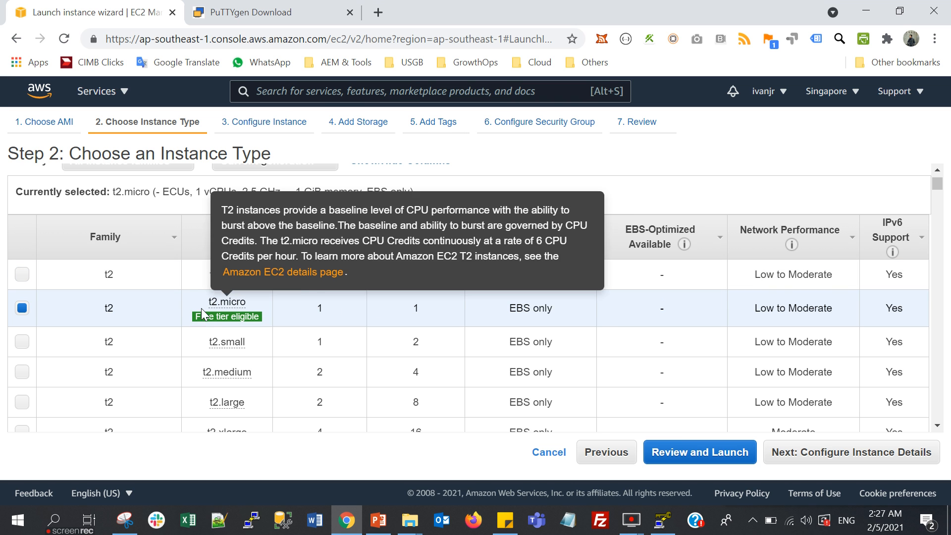
pyautogui.moveTo(231, 321)
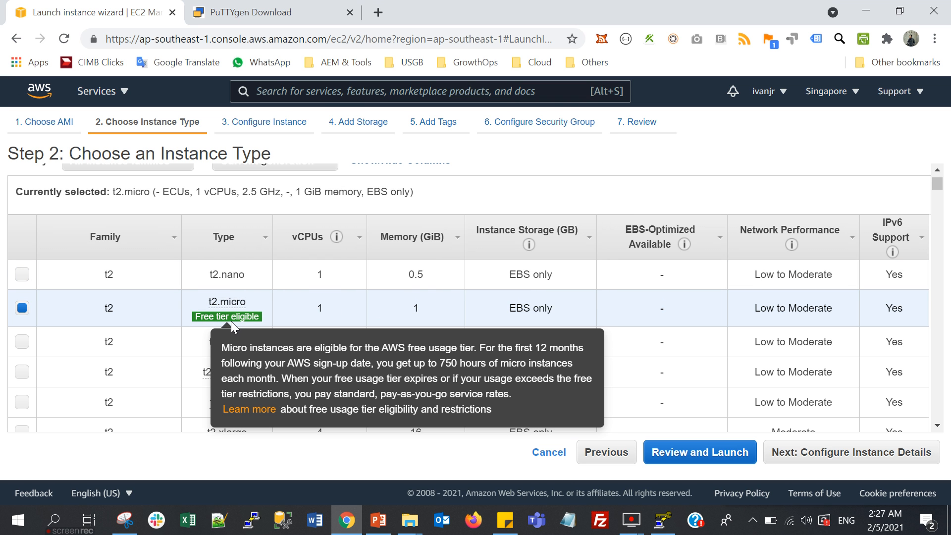
pyautogui.click(862, 457)
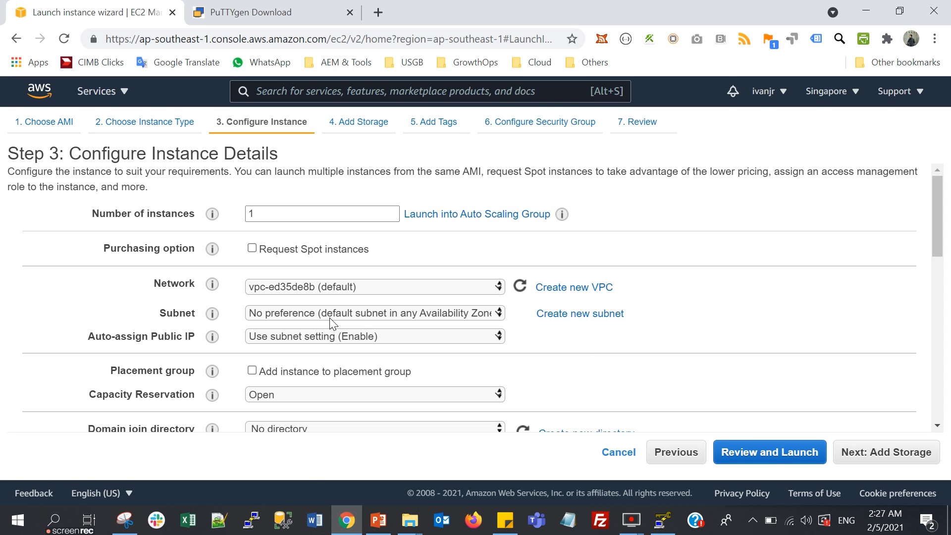
# Step: Look through the instance details, keep 1 instance with the default network settings, and continue to storage
pyautogui.click(294, 213)
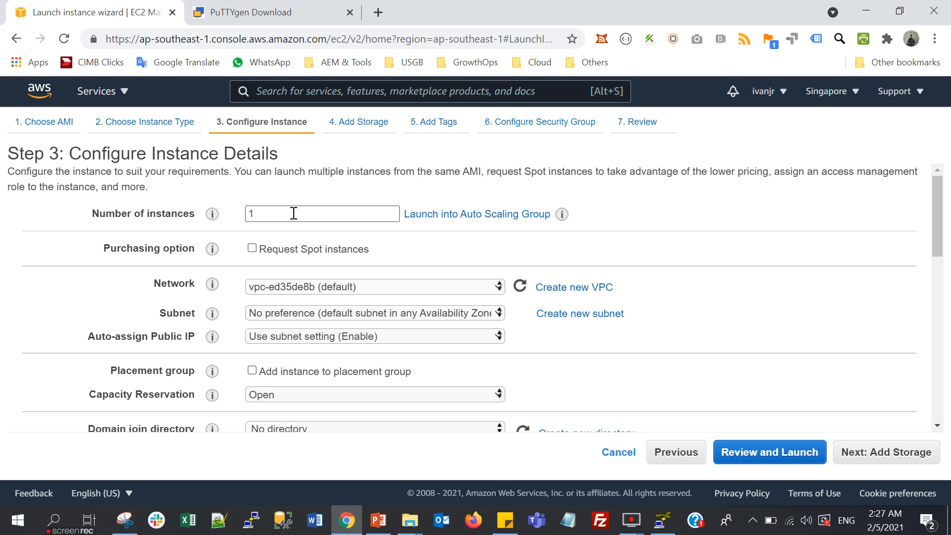
pyautogui.click(255, 213)
pyautogui.doubleClick(254, 214)
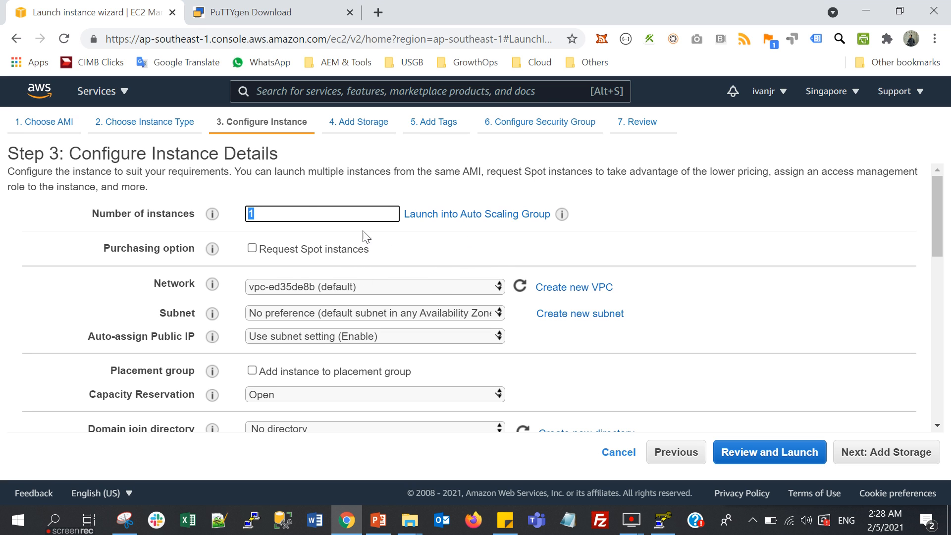
pyautogui.scroll(-2, 642, 265)
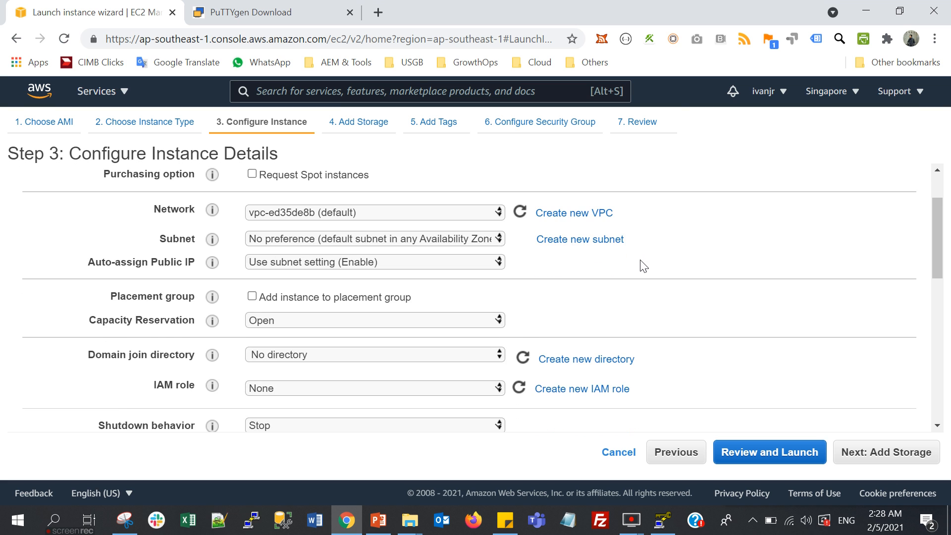
pyautogui.scroll(2, 640, 269)
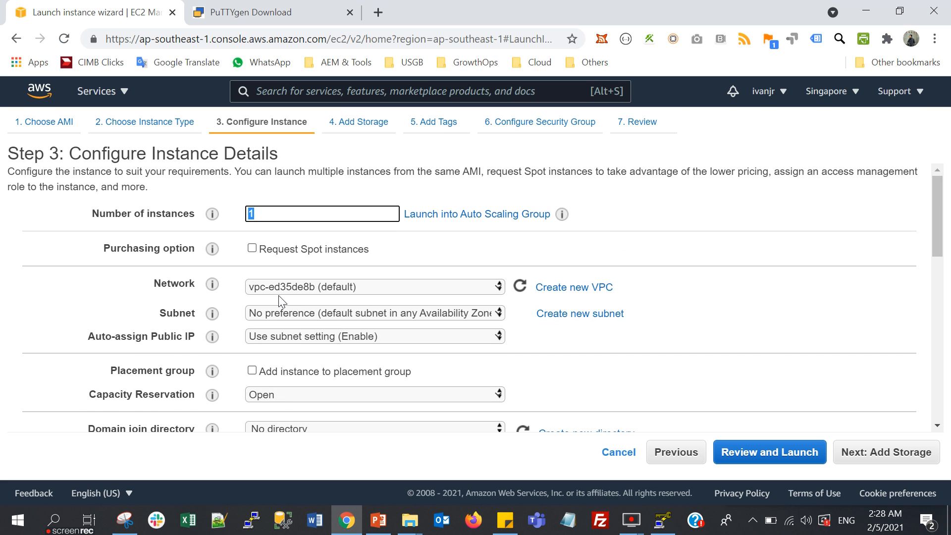
pyautogui.scroll(-4, 317, 317)
pyautogui.scroll(4, 299, 384)
pyautogui.click(893, 459)
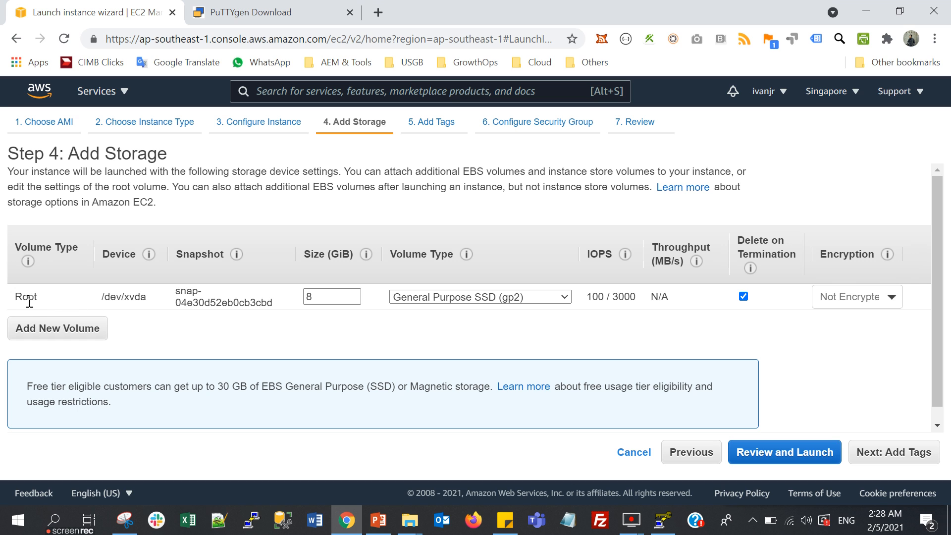
# Step: Try adding an extra EBS volume, remove it, and continue to tags with only the 8 GiB gp2 root volume
pyautogui.click(78, 328)
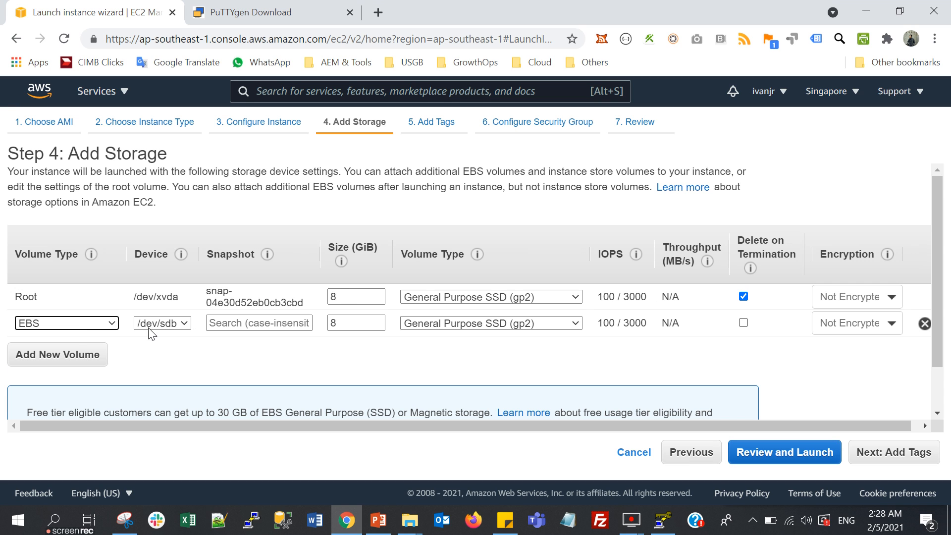
pyautogui.click(925, 324)
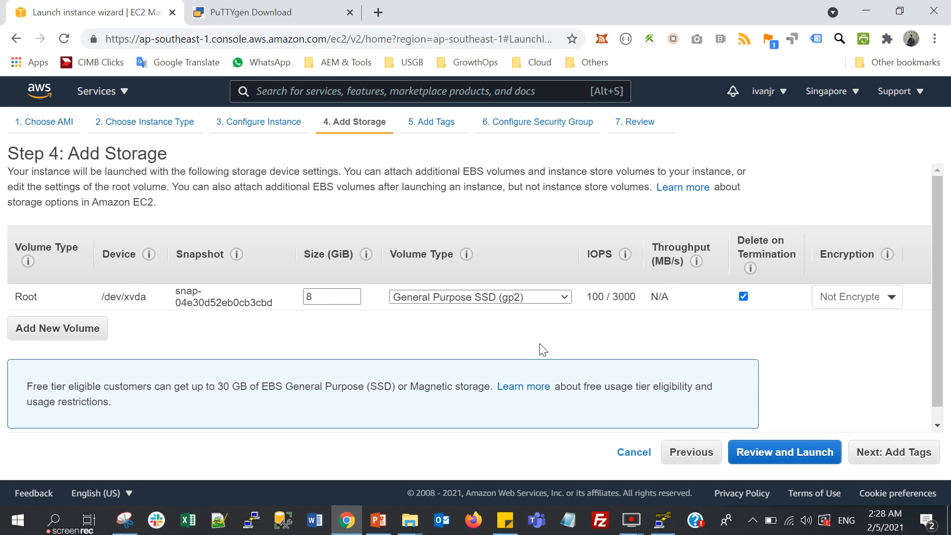
pyautogui.click(310, 296)
pyautogui.doubleClick(312, 296)
pyautogui.click(406, 323)
pyautogui.click(886, 457)
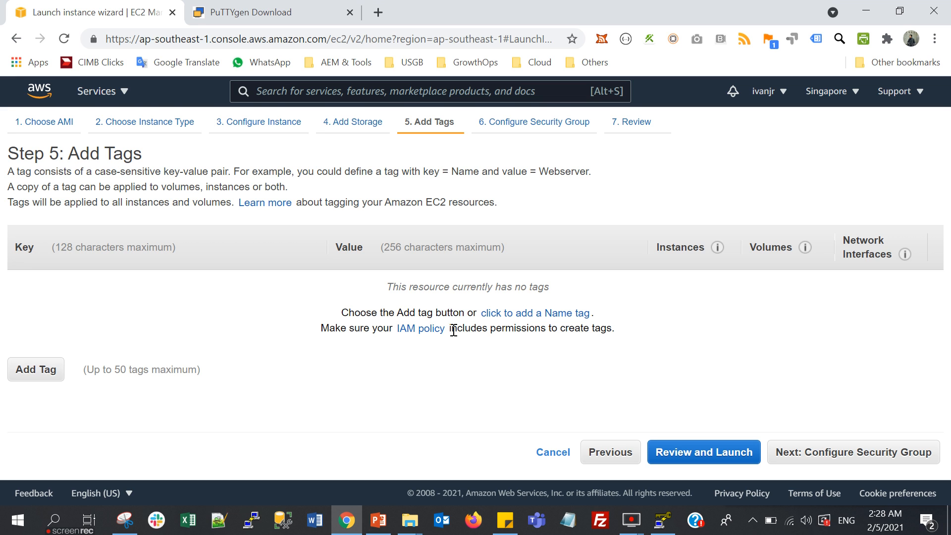
# Step: Skip the tags, keep the new security group's SSH rule on port 22 from 0.0.0.0/0, and proceed to the launch review
pyautogui.click(821, 450)
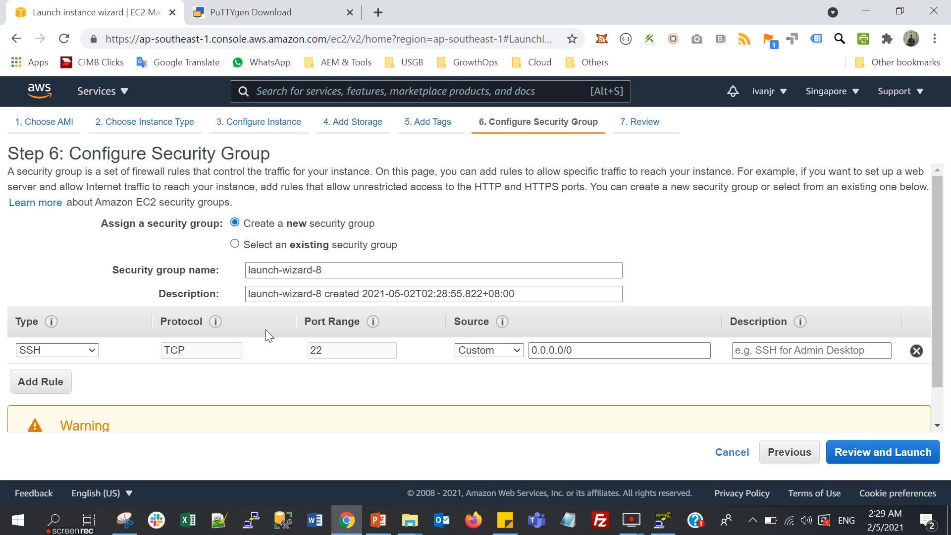
pyautogui.click(563, 350)
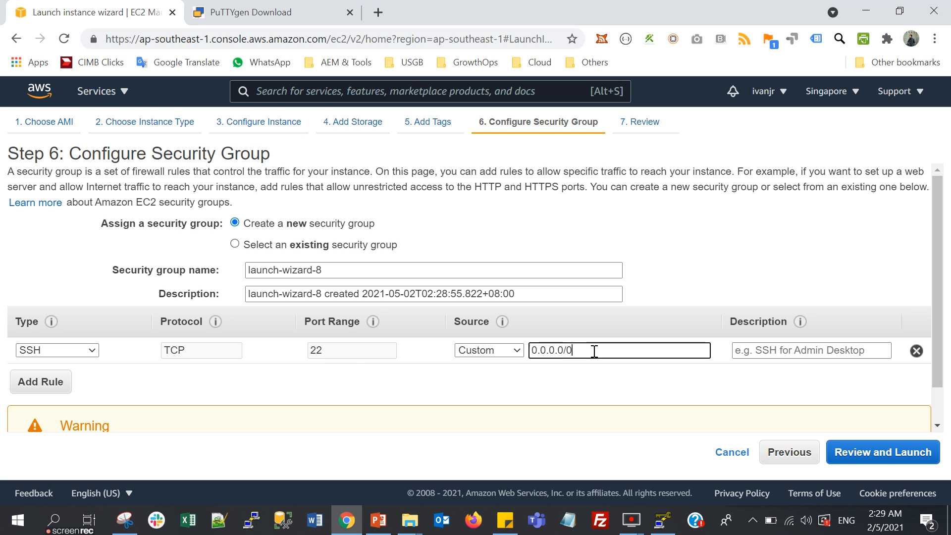
pyautogui.moveTo(602, 350); pyautogui.dragTo(453, 361)
pyautogui.click(566, 374)
pyautogui.click(593, 350)
pyautogui.click(641, 385)
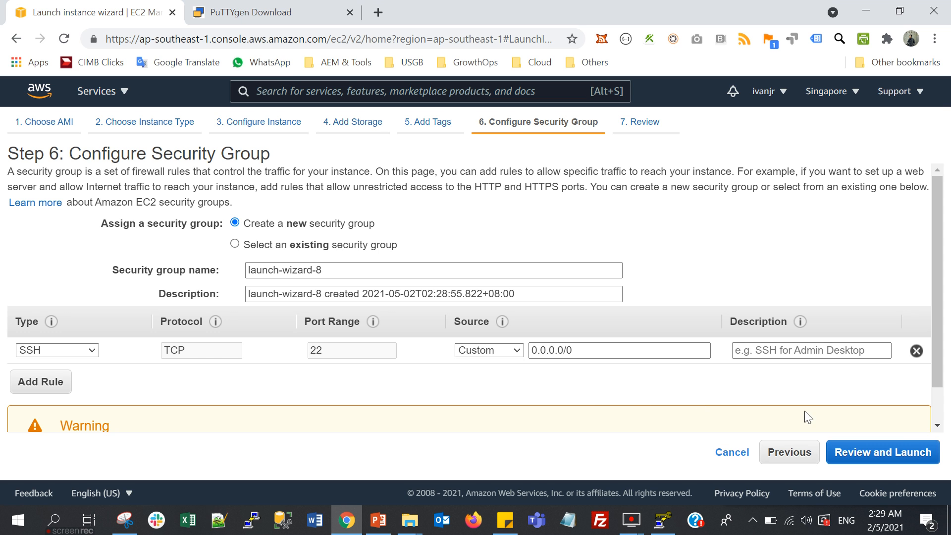
pyautogui.click(903, 465)
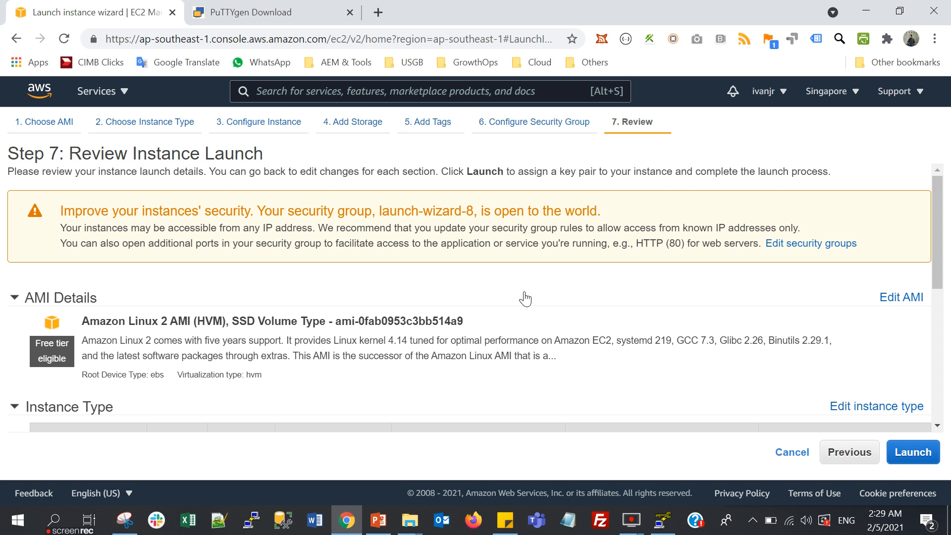
# Step: Review the launch summary, request the launch, and read the public key and private key file explanation for the key pair
pyautogui.scroll(-6, 499, 263)
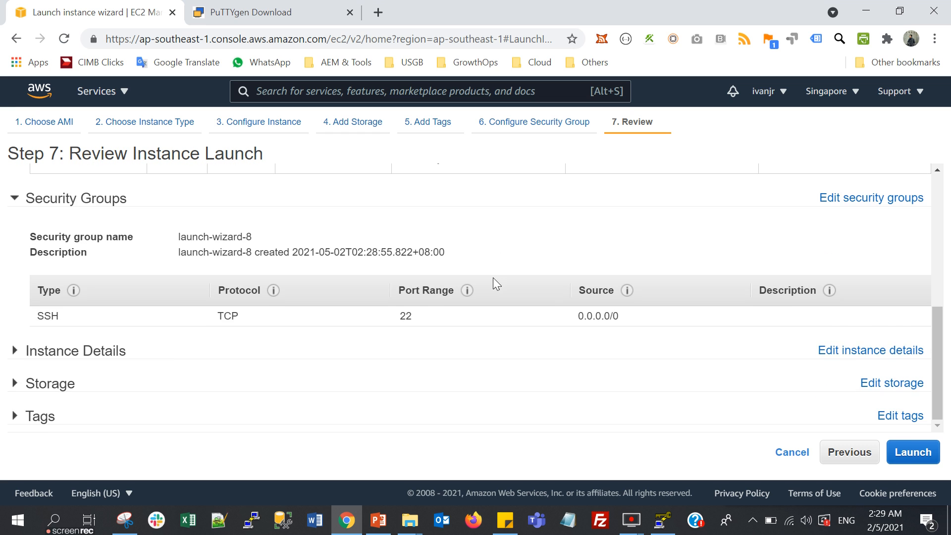
pyautogui.click(911, 450)
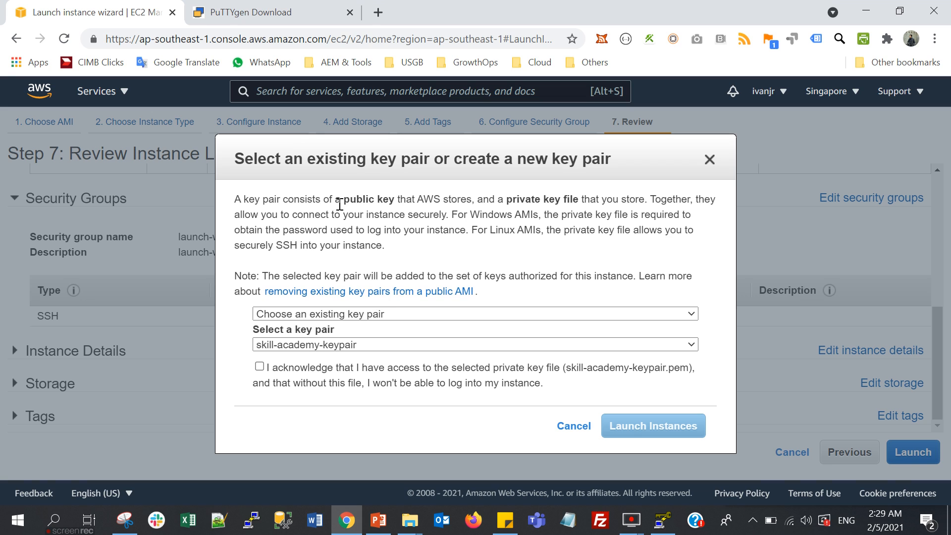
pyautogui.moveTo(343, 200); pyautogui.dragTo(391, 199)
pyautogui.moveTo(506, 199); pyautogui.dragTo(579, 200)
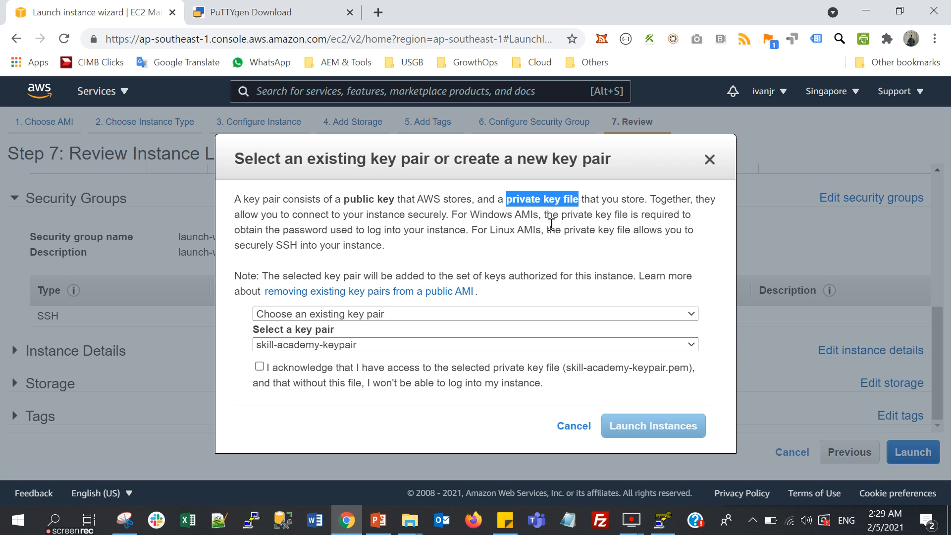
pyautogui.click(414, 227)
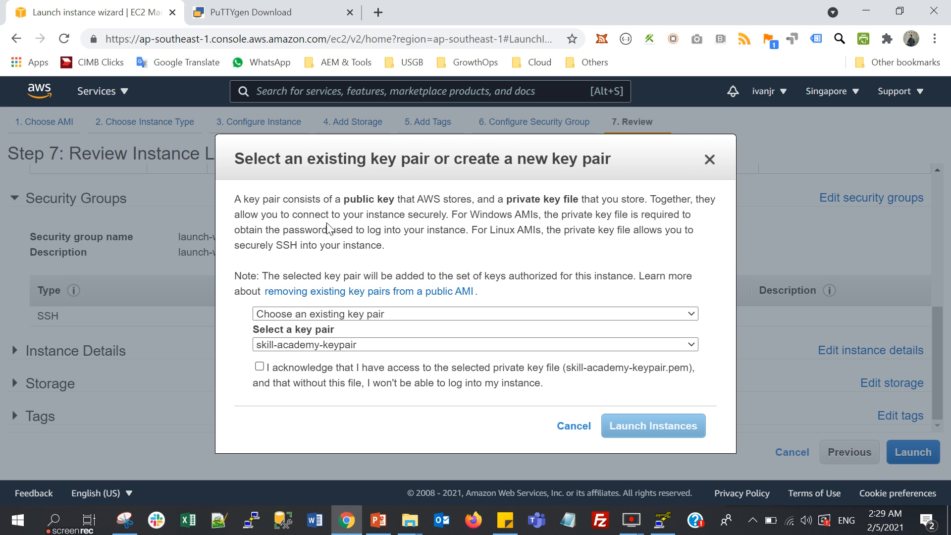
pyautogui.moveTo(350, 199); pyautogui.dragTo(434, 200)
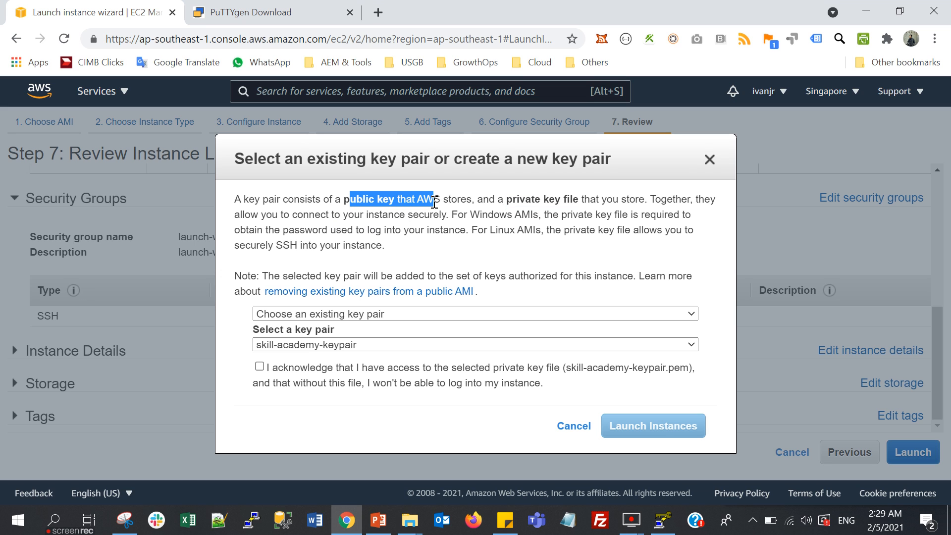
pyautogui.click(389, 203)
pyautogui.moveTo(510, 197); pyautogui.dragTo(582, 199)
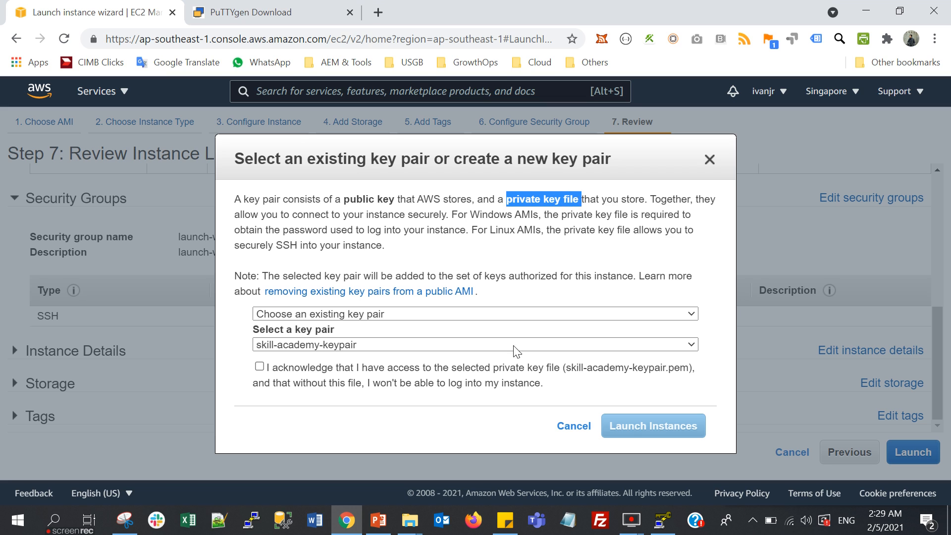
# Step: Create a new key pair named wordpress-keypair for the instance and download its private key file
pyautogui.click(378, 314)
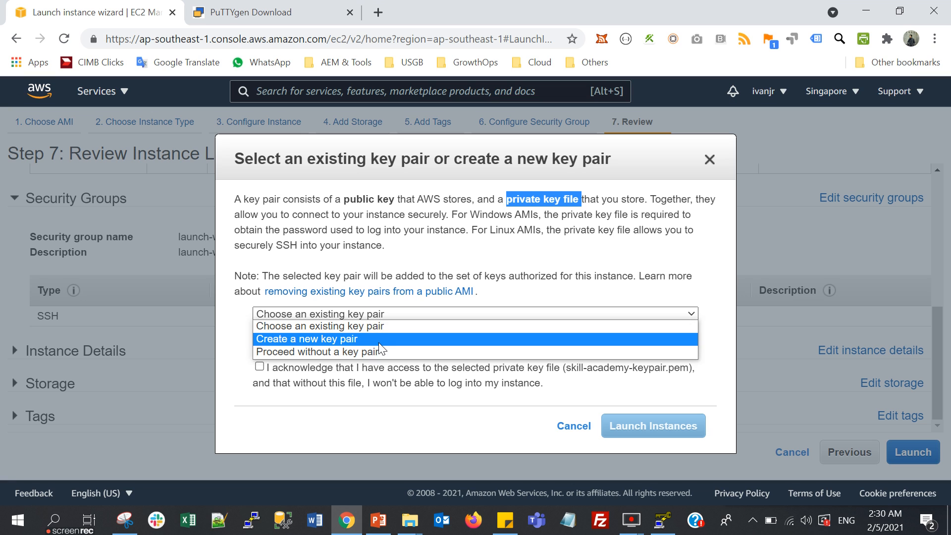
pyautogui.click(525, 260)
pyautogui.click(391, 317)
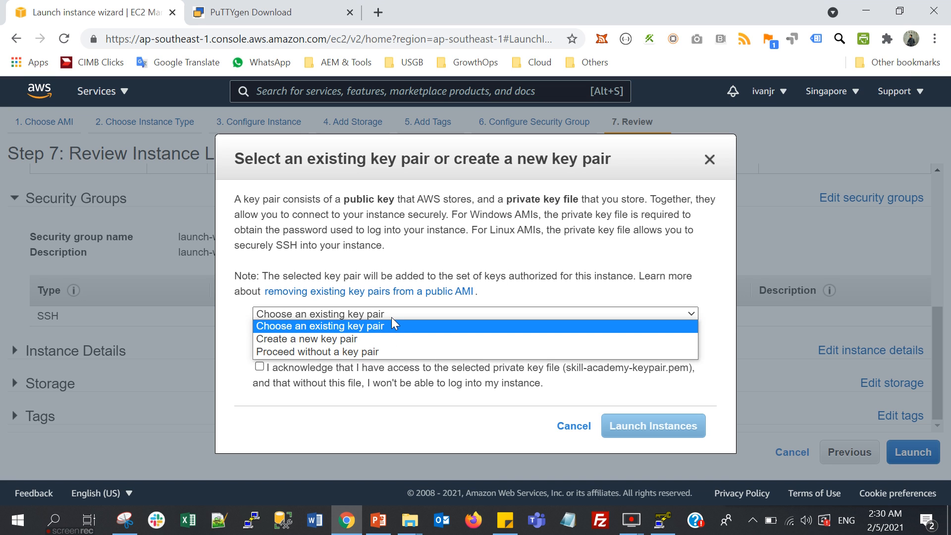
pyautogui.click(362, 344)
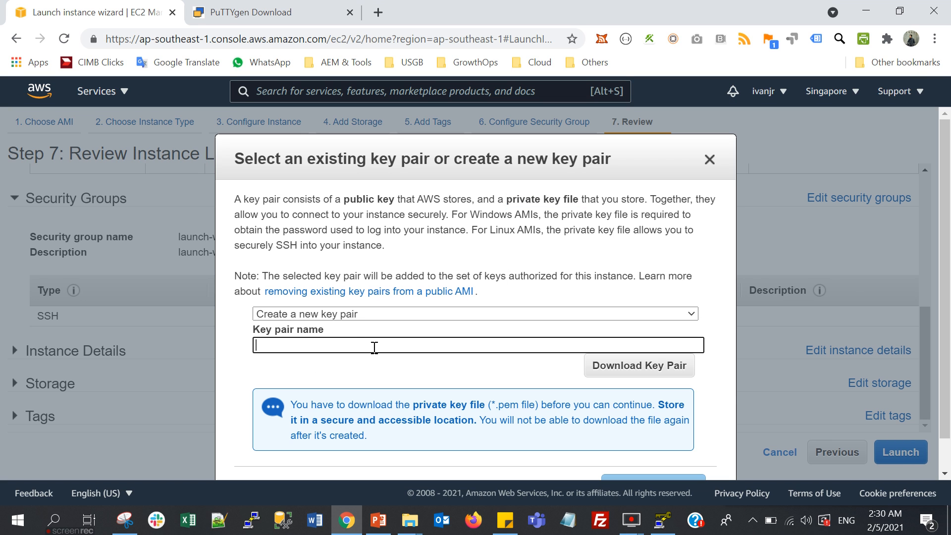
pyautogui.write('worp')
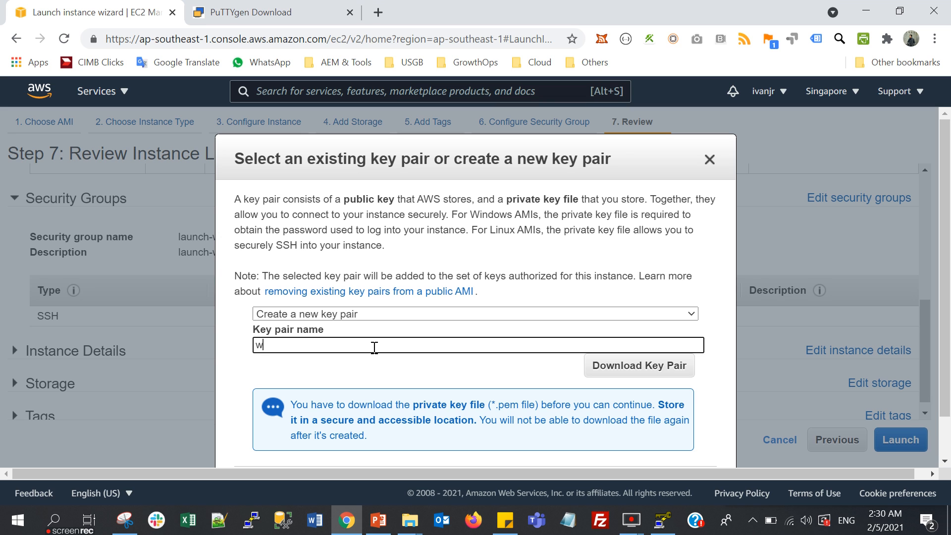
pyautogui.press('BackSpace')
pyautogui.press('BackSpace')
pyautogui.write('rdpress-keypar')
pyautogui.press('BackSpace')
pyautogui.write('i')
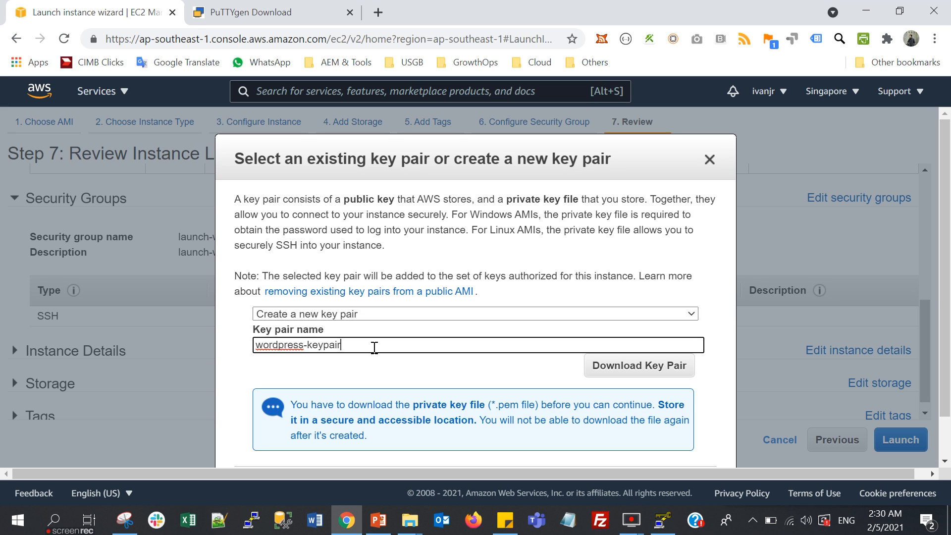
pyautogui.write('r')
pyautogui.click(640, 368)
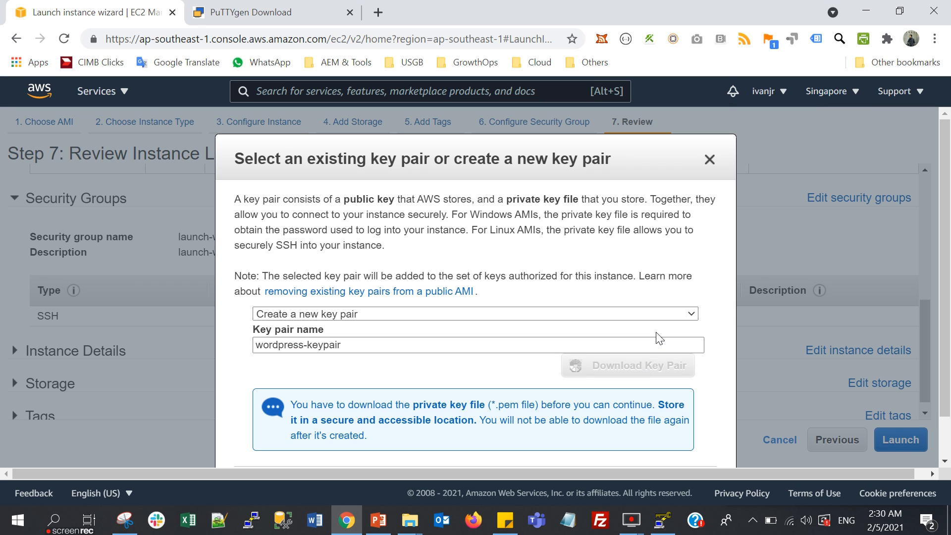
# Step: Launch the instance with the new key pair and show the launched instance in the instances list
pyautogui.scroll(-3, 569, 333)
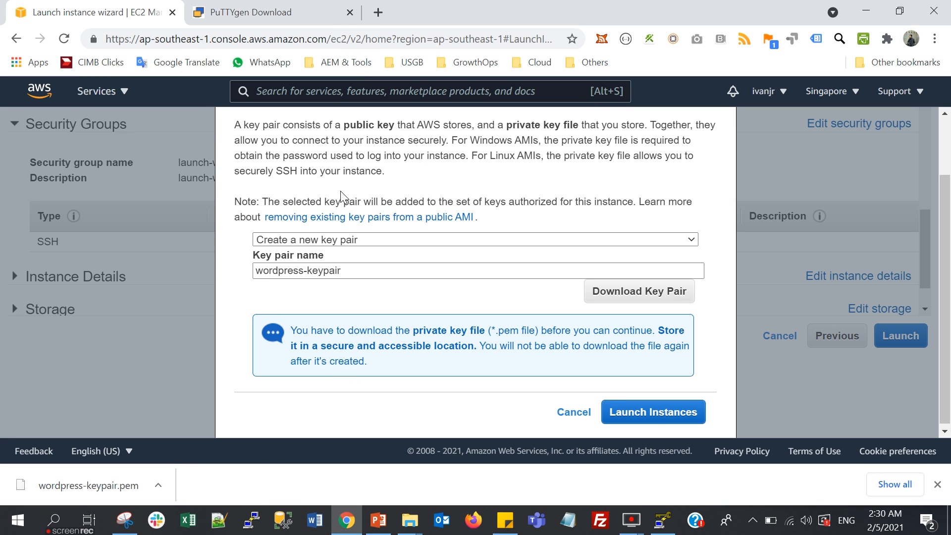
pyautogui.click(683, 422)
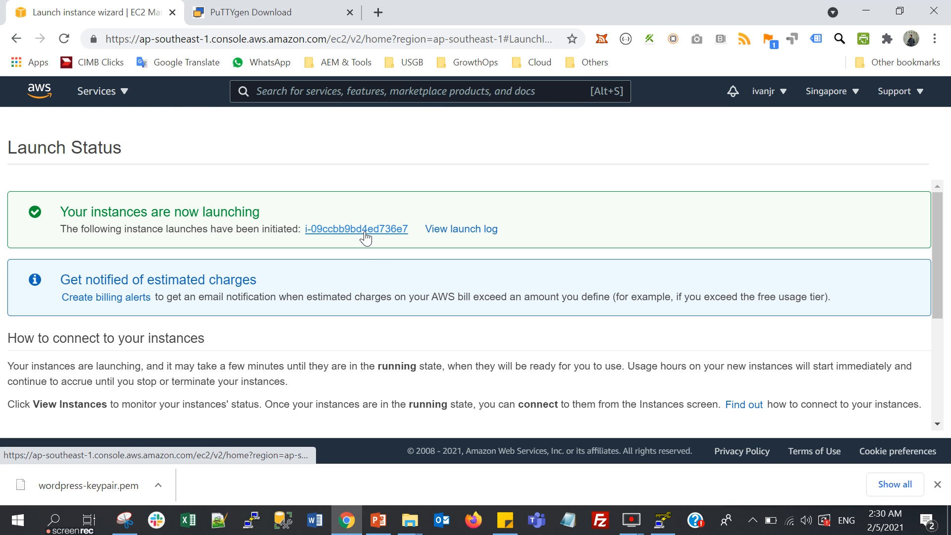
pyautogui.click(364, 232)
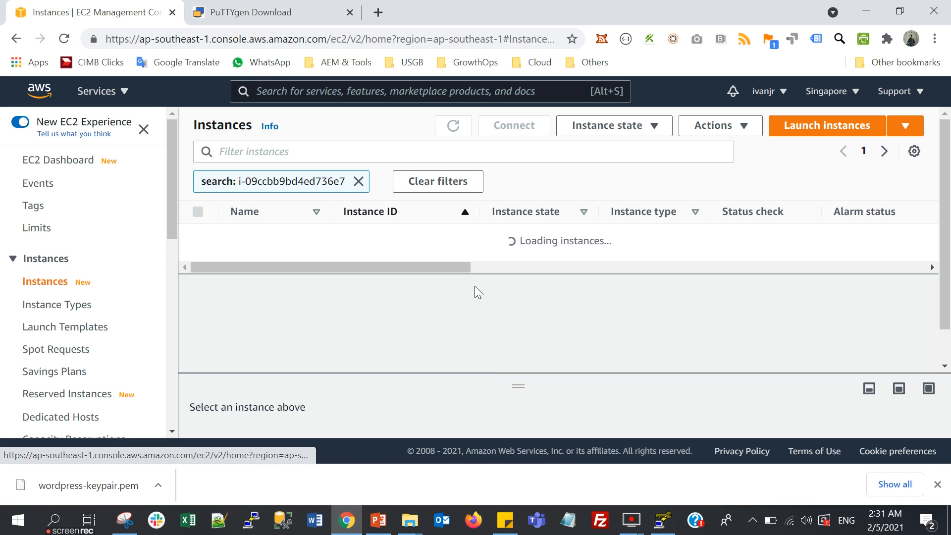
# Step: Refresh the state of the new instance, open it, and look through its instance details
pyautogui.click(457, 125)
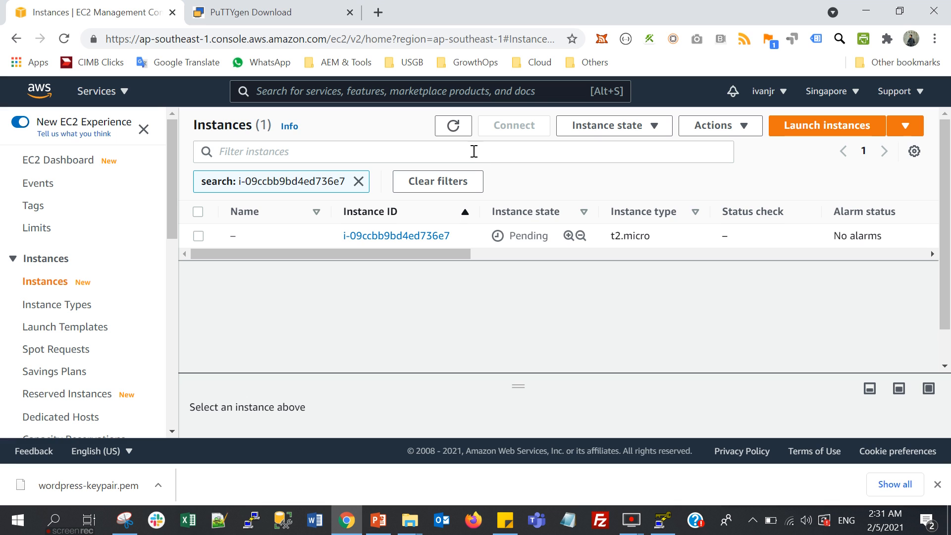
pyautogui.click(458, 130)
pyautogui.moveTo(433, 254); pyautogui.dragTo(406, 257)
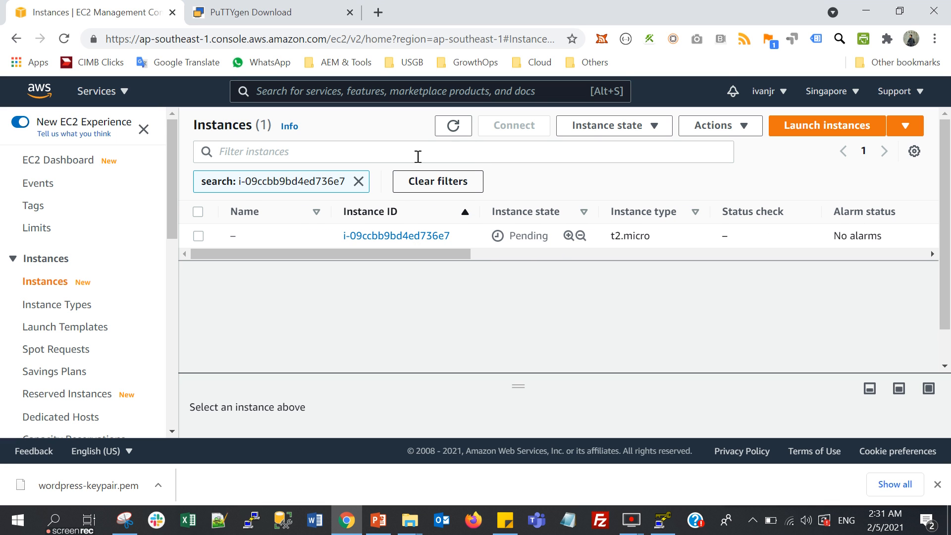
pyautogui.click(452, 128)
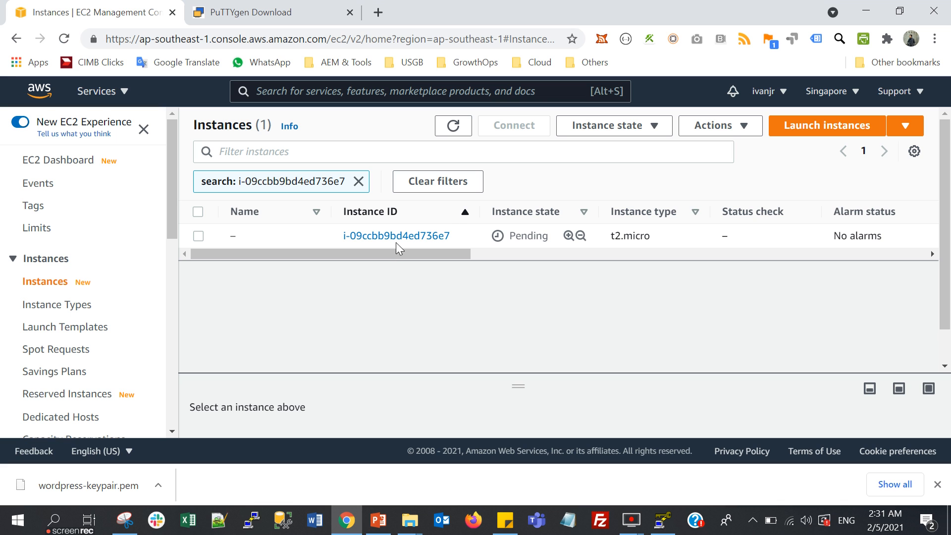
pyautogui.click(400, 237)
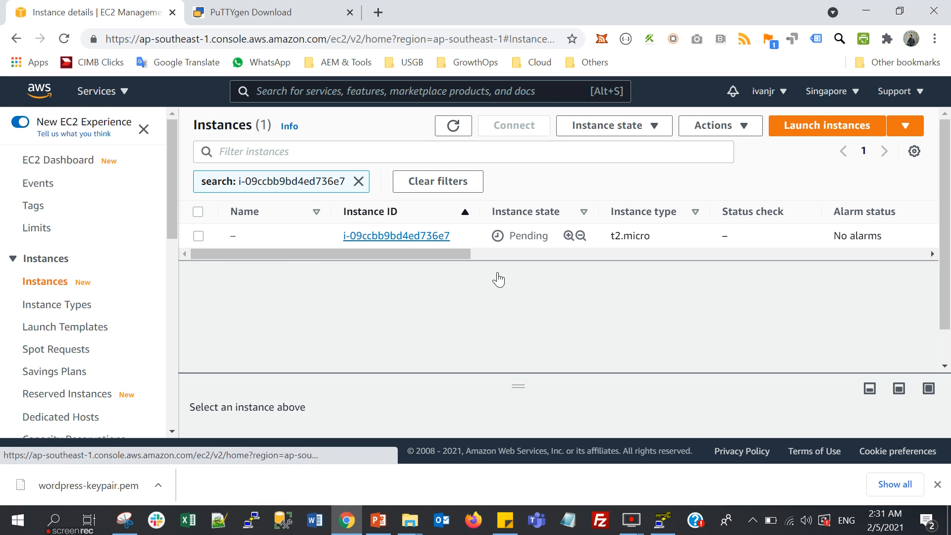
pyautogui.scroll(-5, 527, 276)
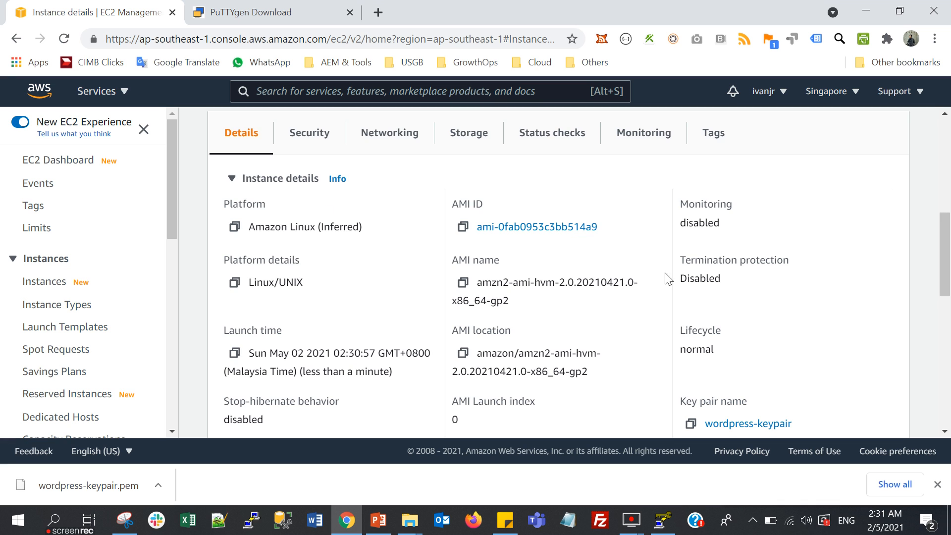
pyautogui.scroll(-3, 664, 265)
pyautogui.scroll(5, 588, 374)
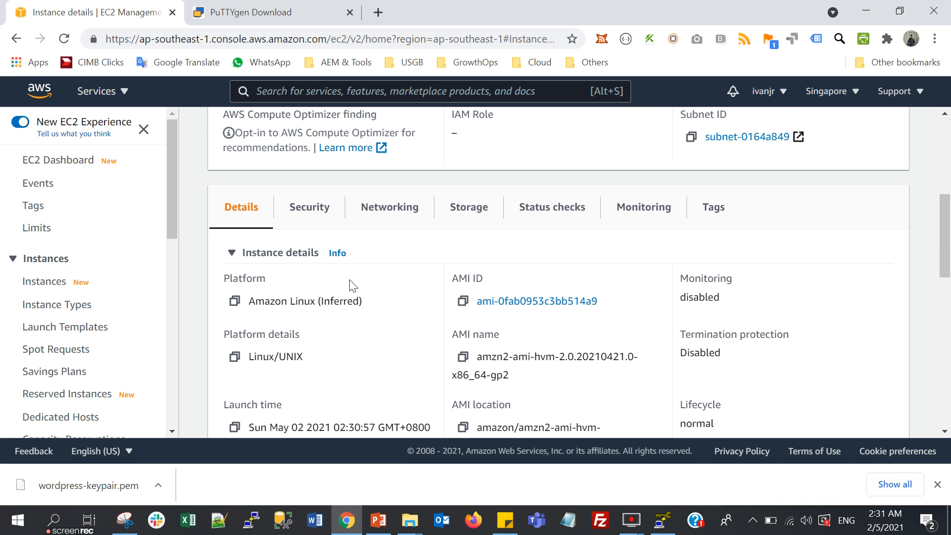
# Step: Examine the instance's security details, especially the port range and source of its inbound rules
pyautogui.click(320, 212)
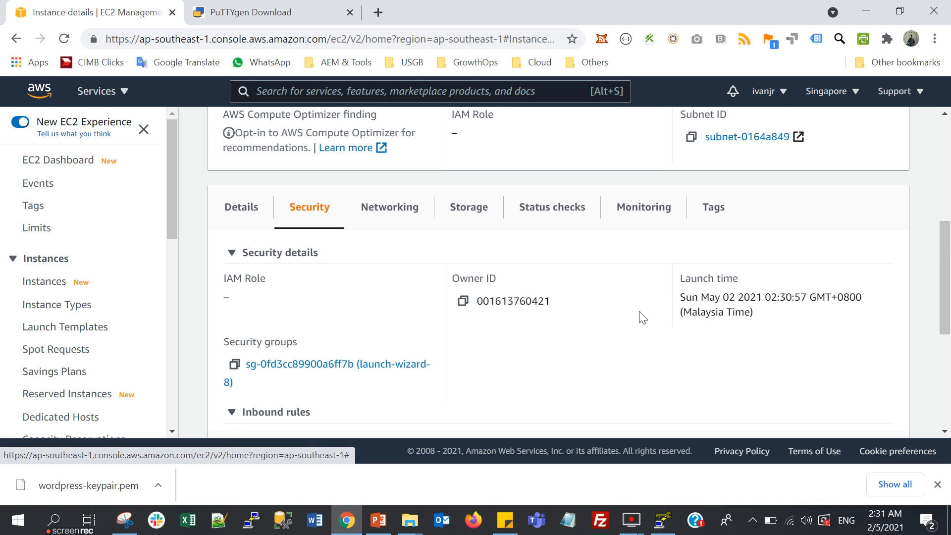
pyautogui.scroll(-2, 643, 316)
pyautogui.scroll(-2, 638, 321)
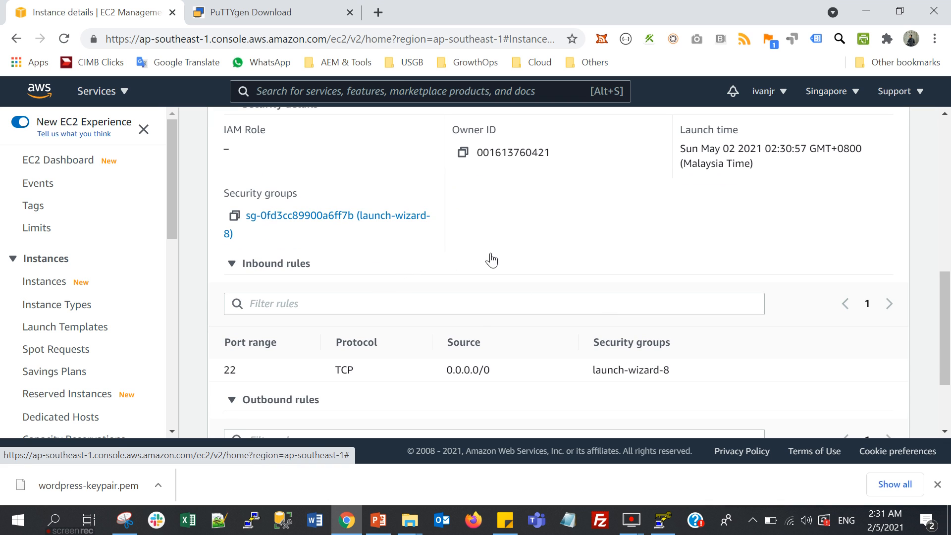
pyautogui.scroll(-2, 415, 385)
pyautogui.scroll(2, 255, 314)
pyautogui.doubleClick(227, 371)
pyautogui.click(488, 237)
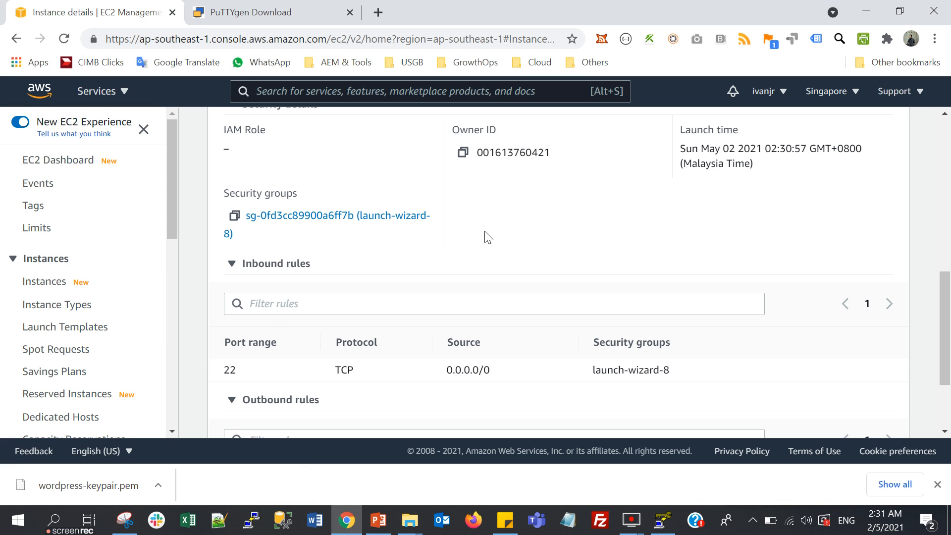
# Step: Open the instance's launch-wizard-8 security group and start editing its inbound rules
pyautogui.click(360, 219)
pyautogui.scroll(-2, 617, 272)
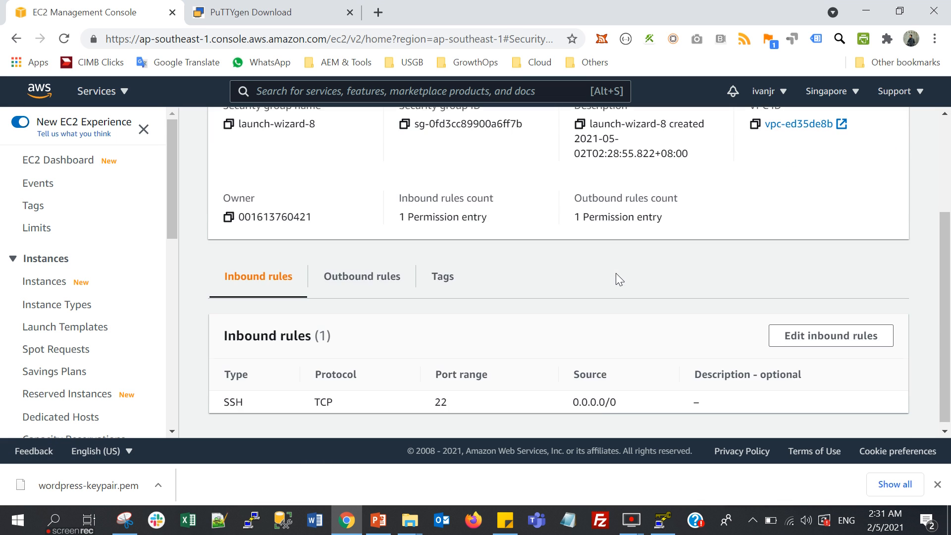
pyautogui.click(873, 342)
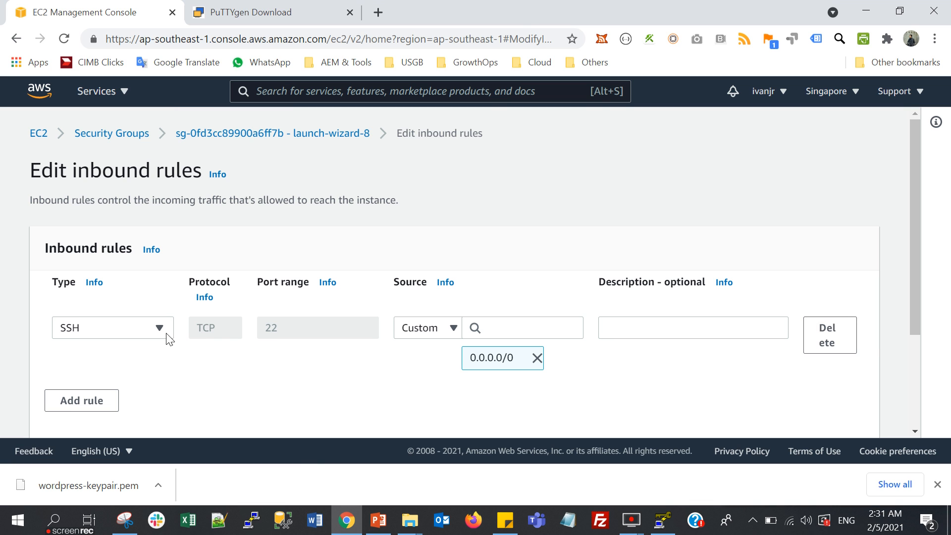
pyautogui.scroll(-1, 173, 371)
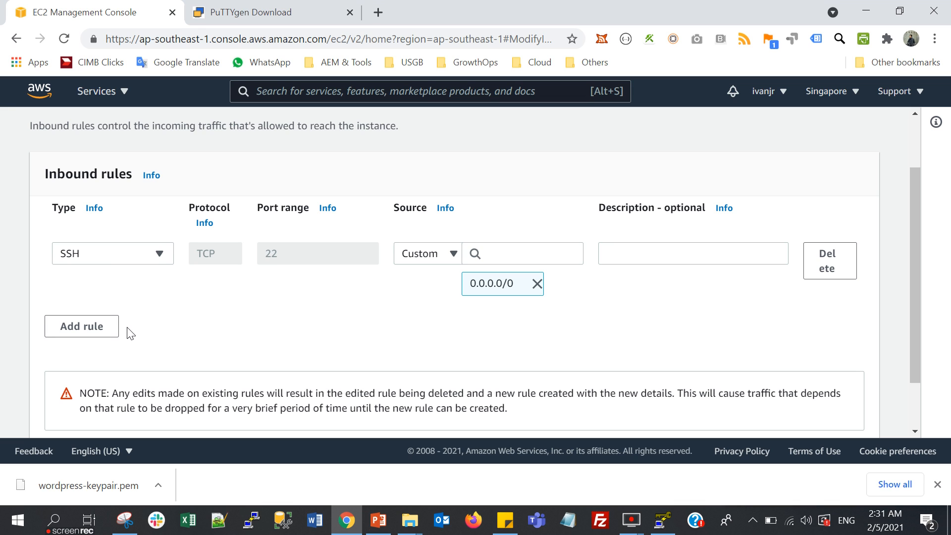
# Step: Add an inbound rule of type HTTP with the source 0.0.0.0/0
pyautogui.click(99, 330)
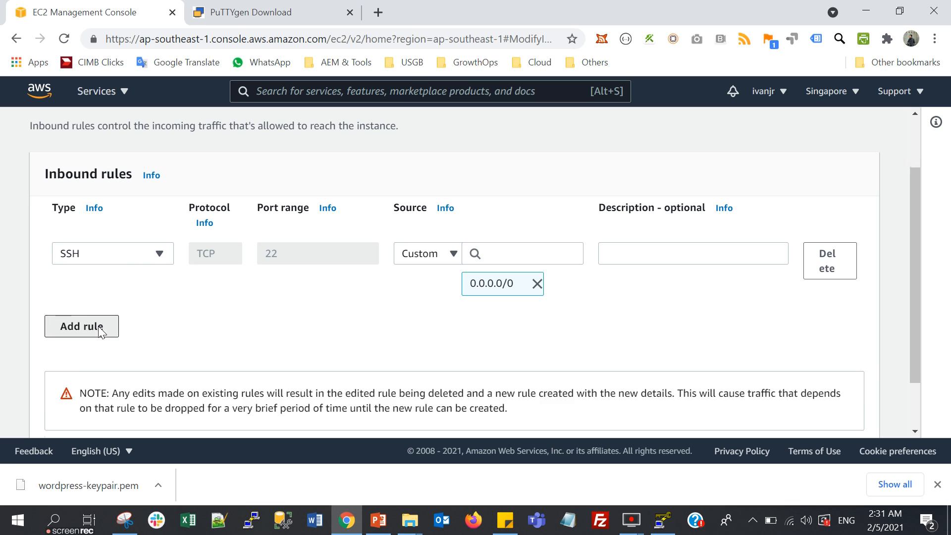
pyautogui.click(156, 315)
pyautogui.scroll(-6, 138, 226)
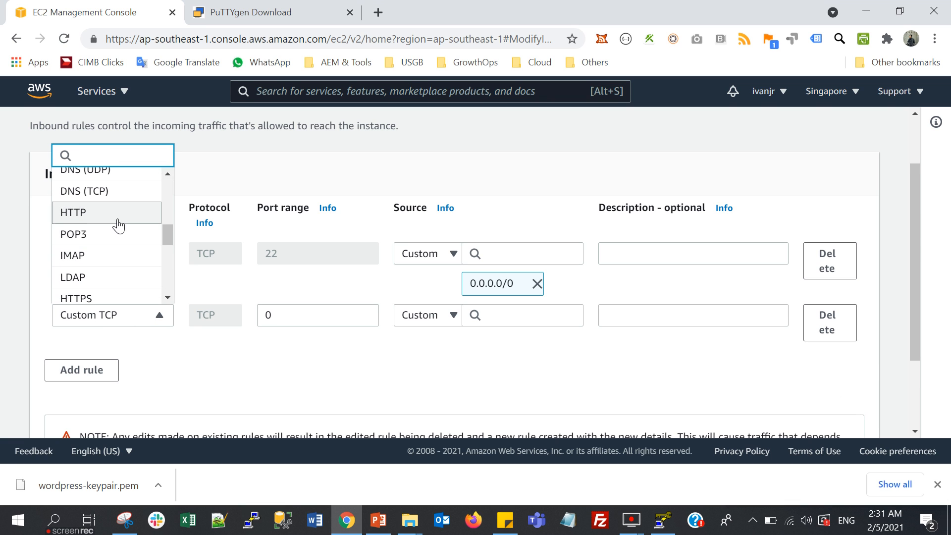
pyautogui.click(117, 213)
pyautogui.moveTo(285, 318); pyautogui.dragTo(247, 319)
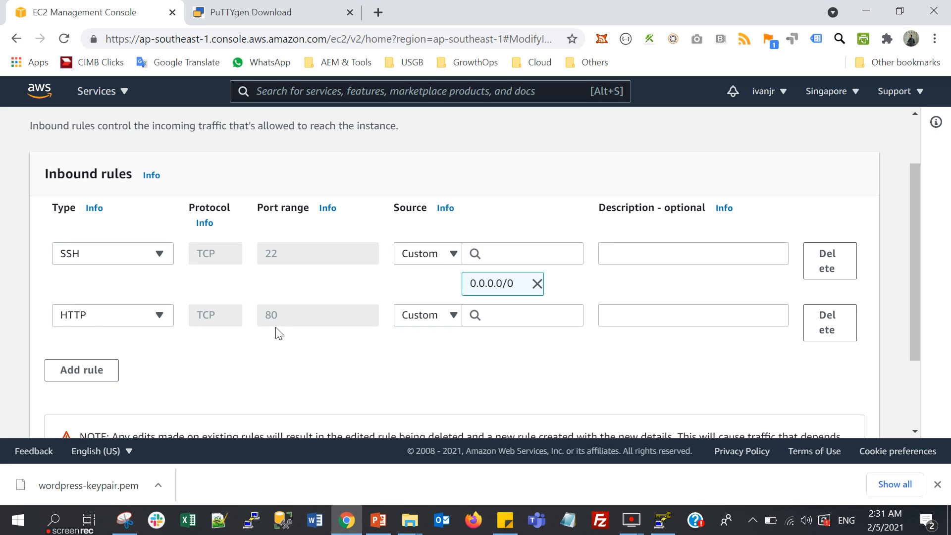
pyautogui.click(514, 317)
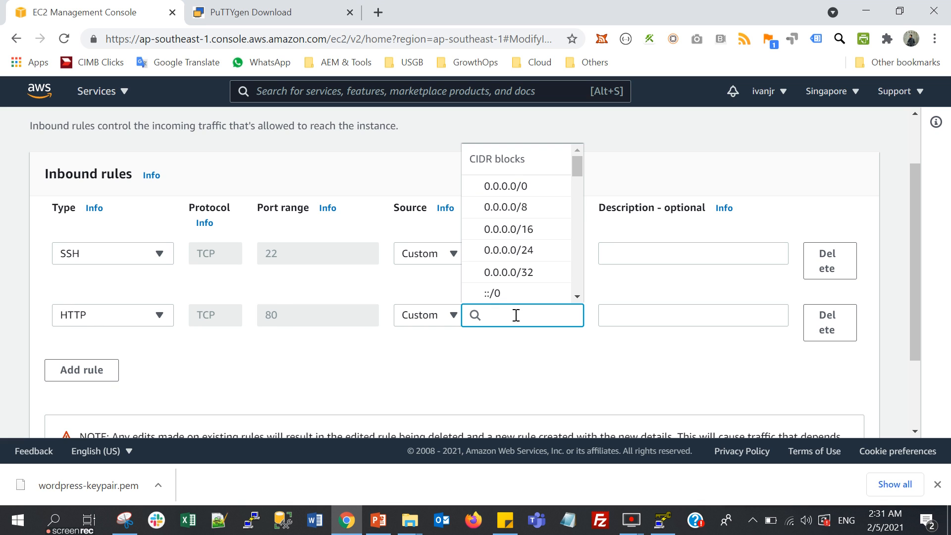
pyautogui.click(525, 192)
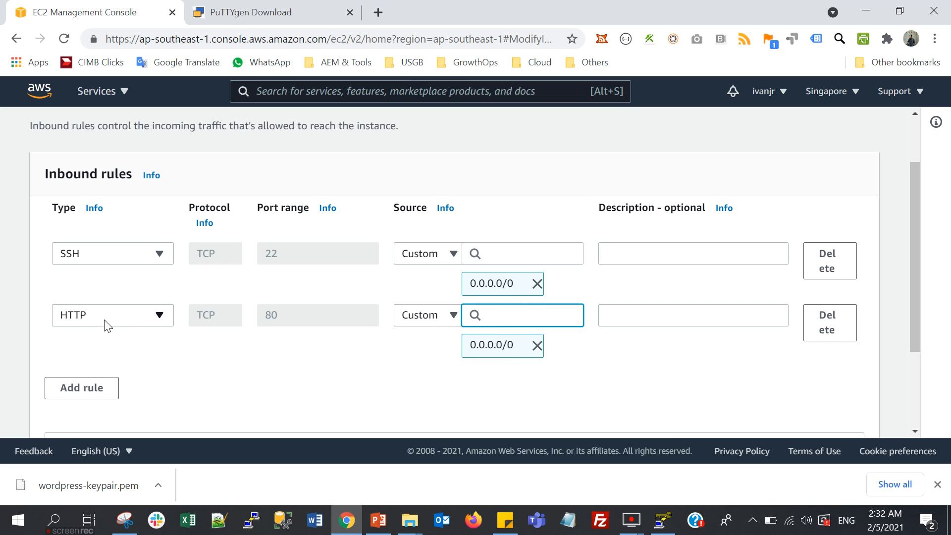
pyautogui.click(636, 341)
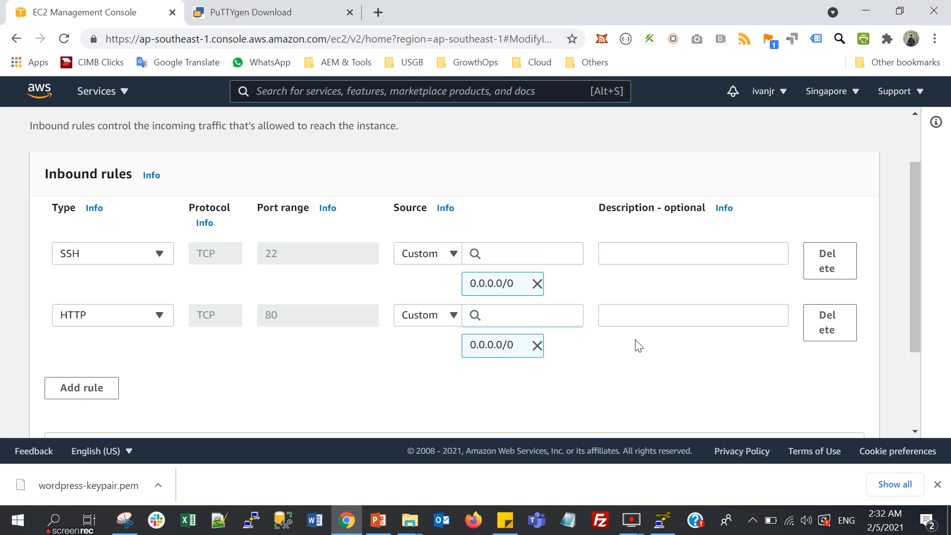
pyautogui.click(521, 320)
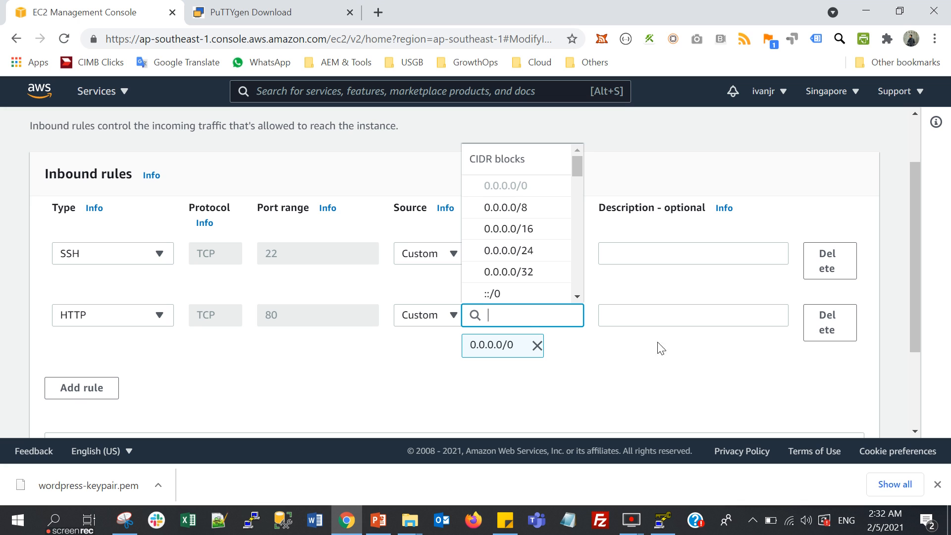
pyautogui.click(665, 357)
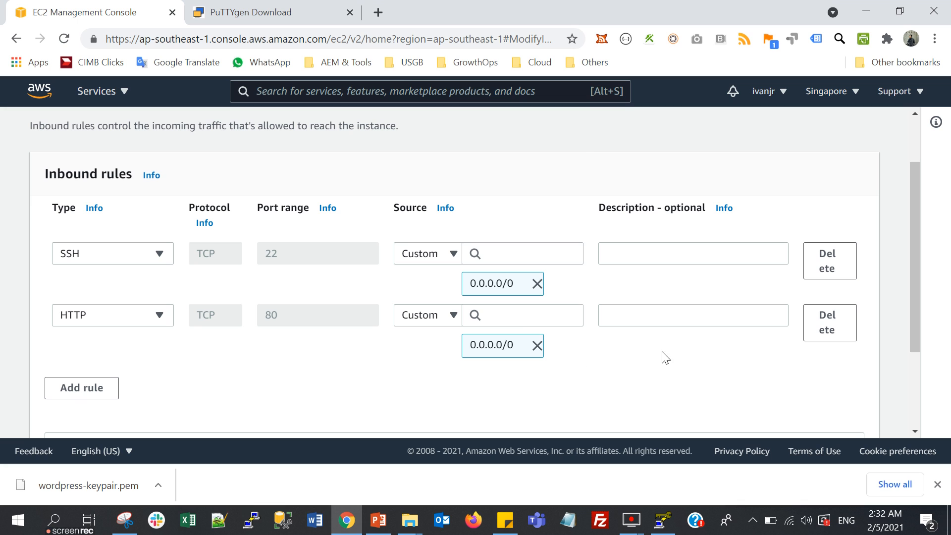
# Step: Add a third inbound rule of type HTTPS to the security group
pyautogui.click(86, 396)
pyautogui.scroll(-1, 155, 315)
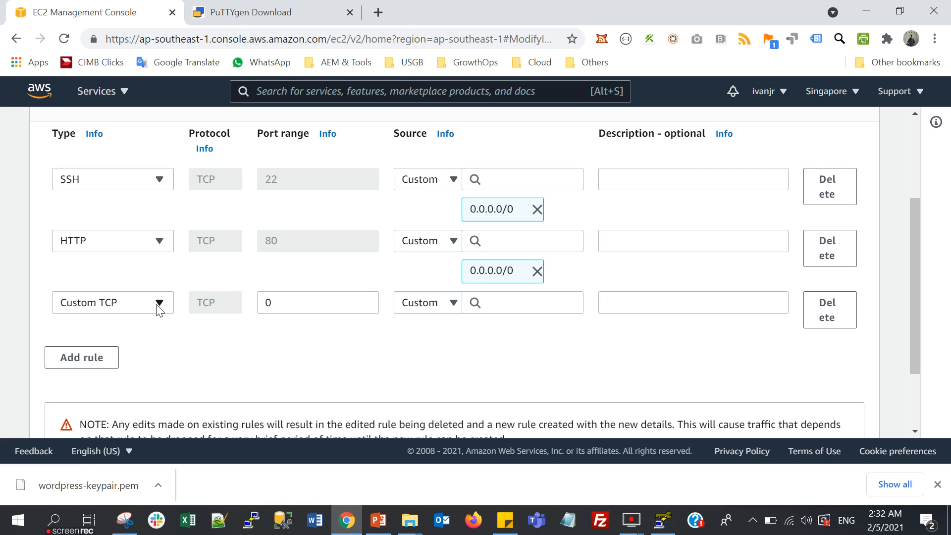
pyautogui.click(159, 310)
pyautogui.scroll(-5, 110, 239)
pyautogui.scroll(-3, 110, 241)
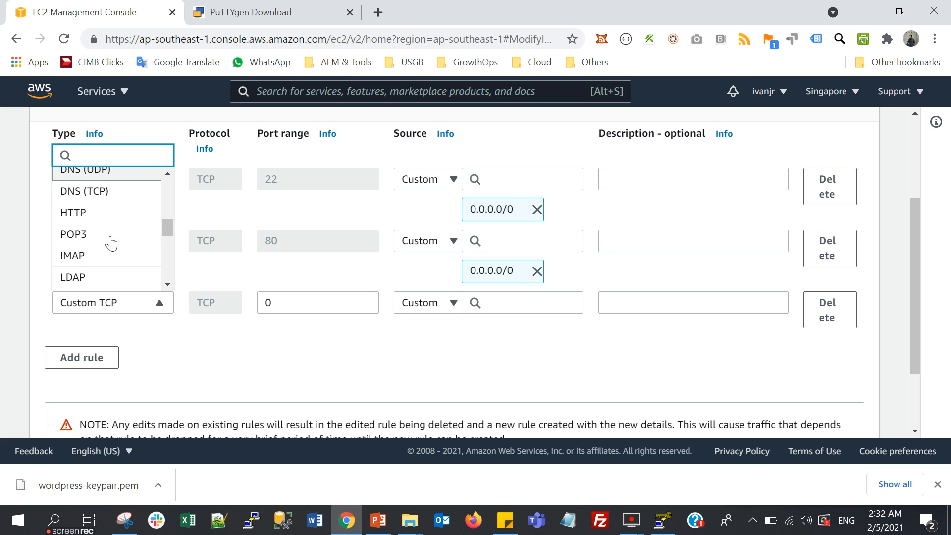
pyautogui.scroll(-3, 106, 260)
pyautogui.click(107, 233)
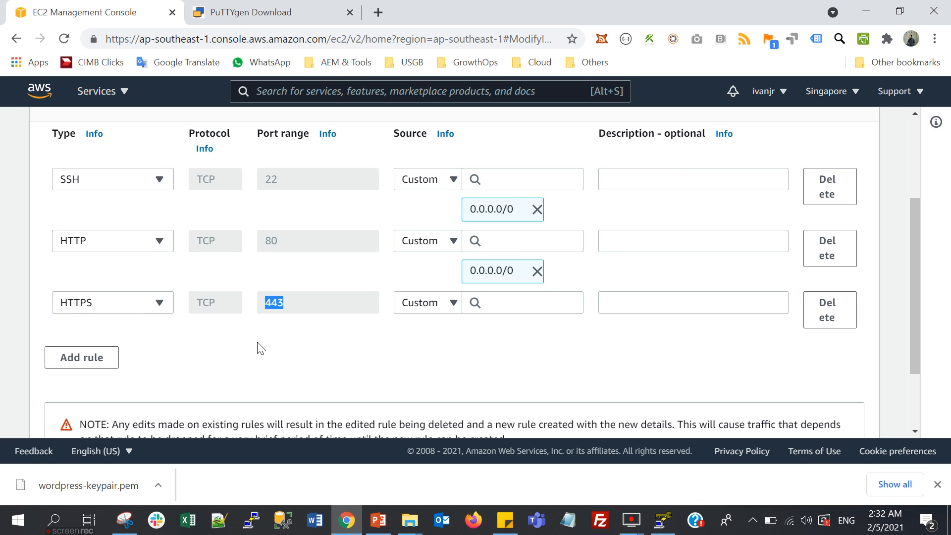
pyautogui.click(90, 365)
pyautogui.scroll(-1, 163, 319)
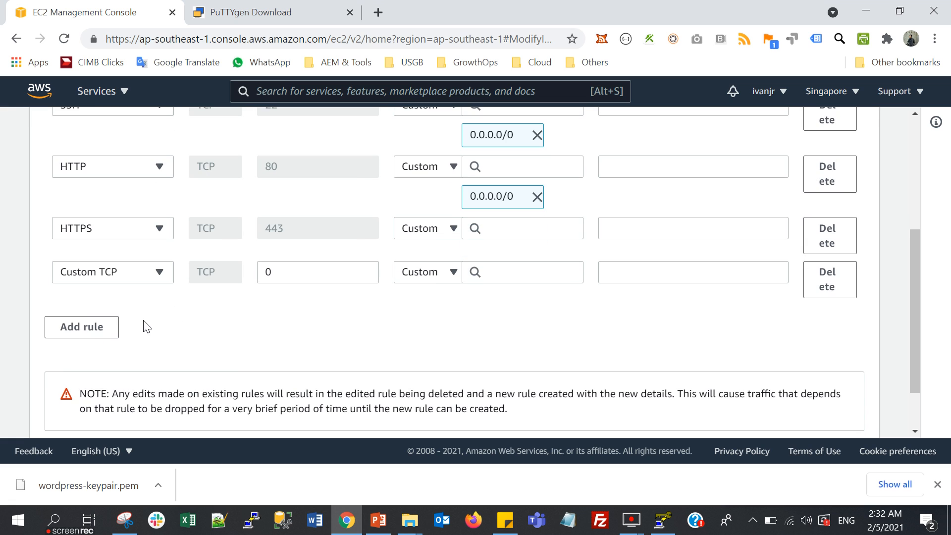
pyautogui.click(147, 276)
pyautogui.scroll(-4, 106, 347)
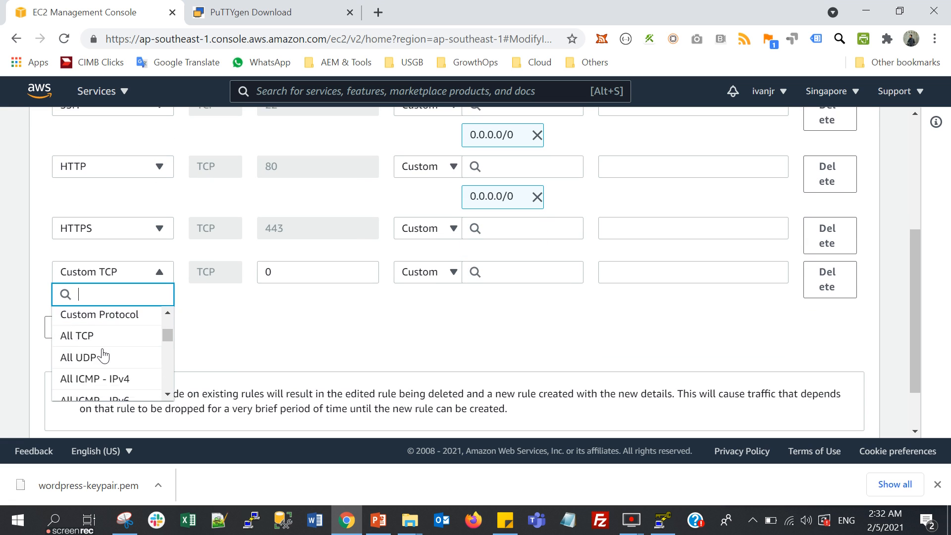
pyautogui.scroll(-5, 117, 342)
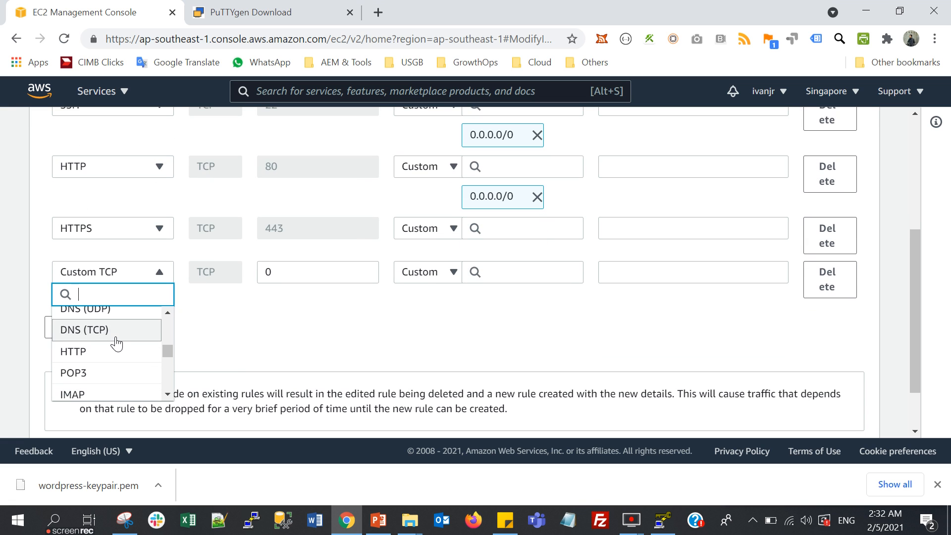
pyautogui.scroll(-3, 117, 342)
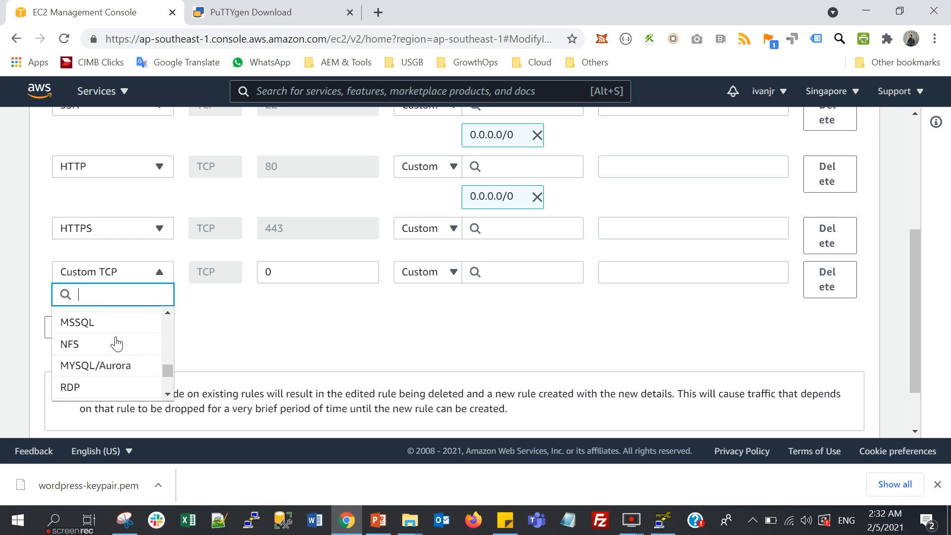
pyautogui.scroll(-3, 123, 366)
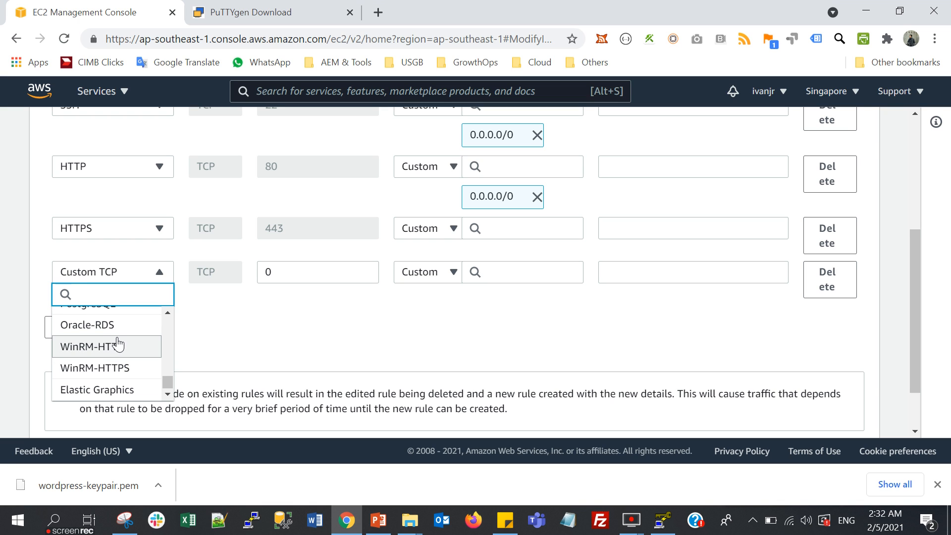
pyautogui.scroll(-1, 123, 329)
pyautogui.scroll(6, 128, 317)
pyautogui.scroll(4, 127, 311)
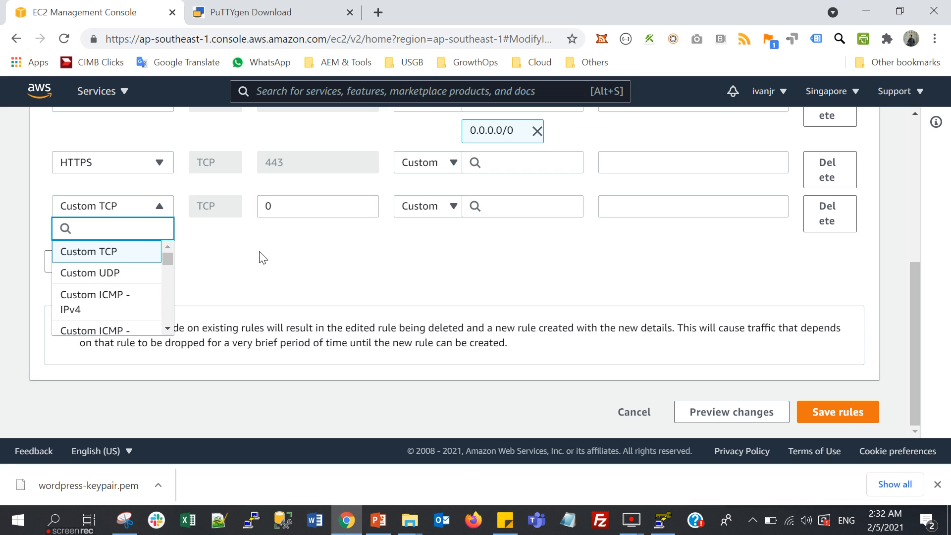
pyautogui.click(283, 261)
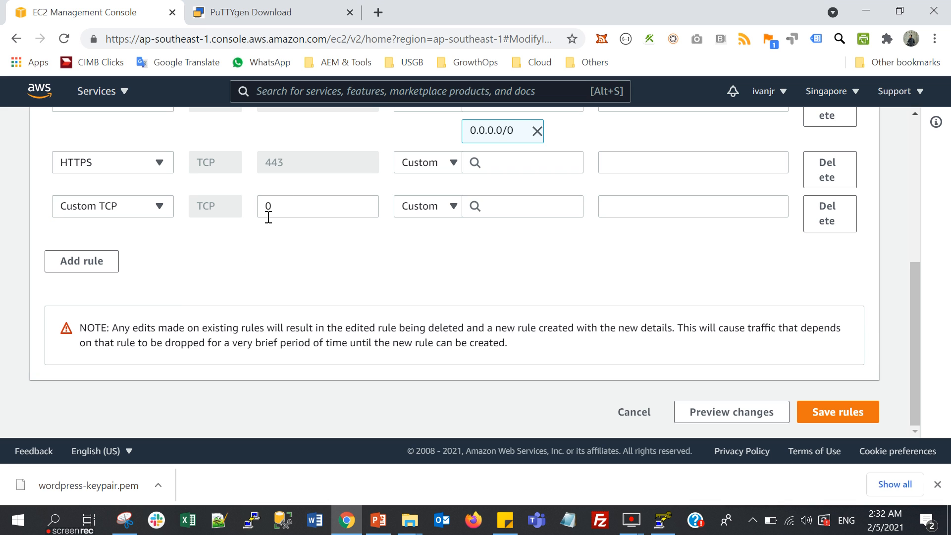
pyautogui.click(280, 207)
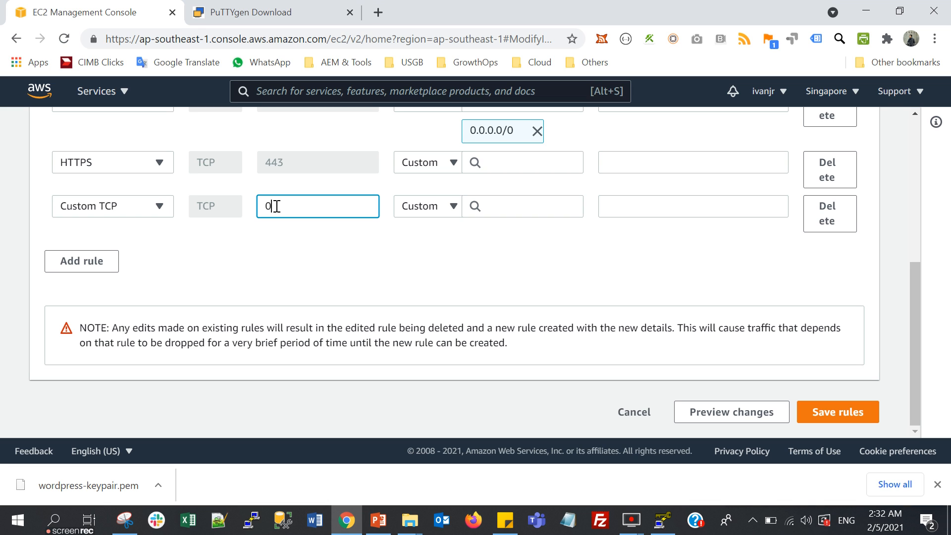
pyautogui.moveTo(288, 204); pyautogui.dragTo(137, 204)
pyautogui.scroll(1, 298, 256)
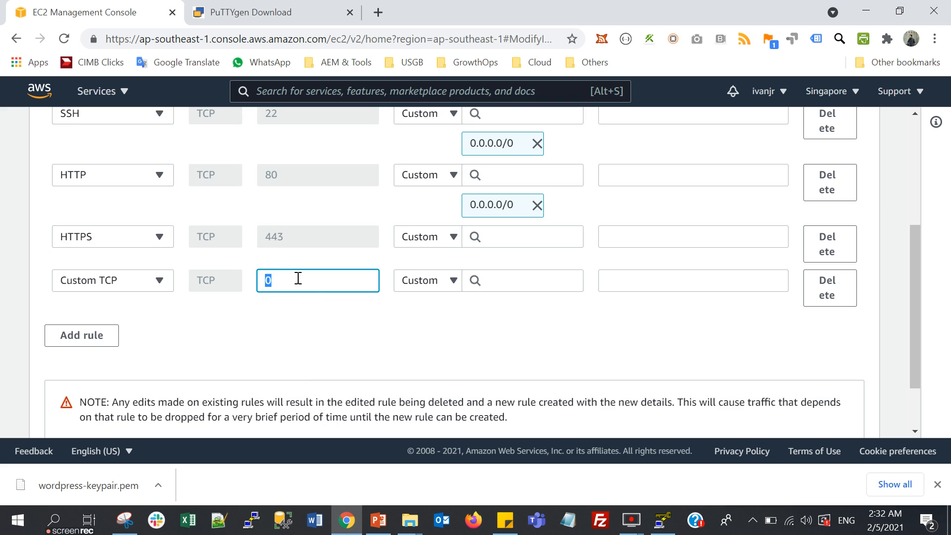
pyautogui.moveTo(291, 283); pyautogui.dragTo(221, 288)
pyautogui.click(423, 339)
pyautogui.click(560, 238)
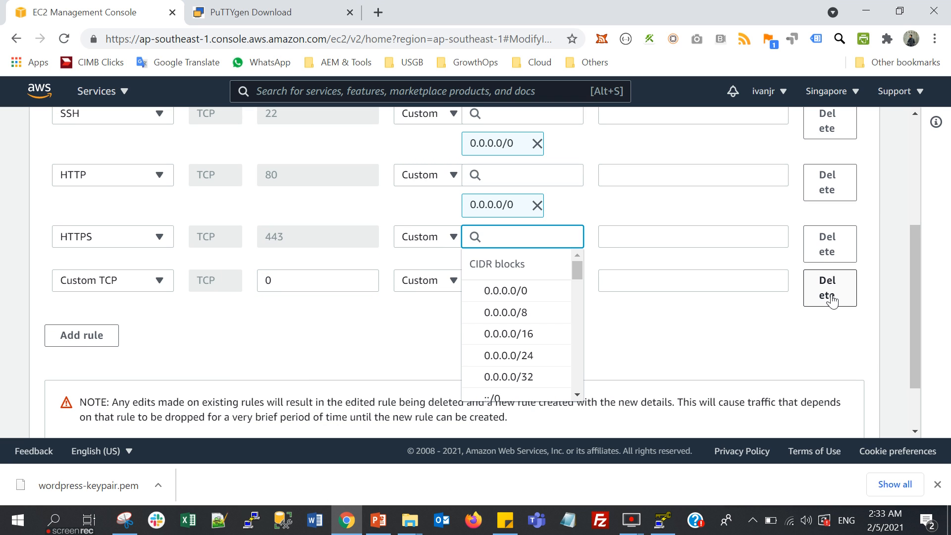
pyautogui.click(832, 297)
# Step: Set the HTTPS rule's source to 0.0.0.0/0 and save the inbound rules
pyautogui.scroll(2, 174, 234)
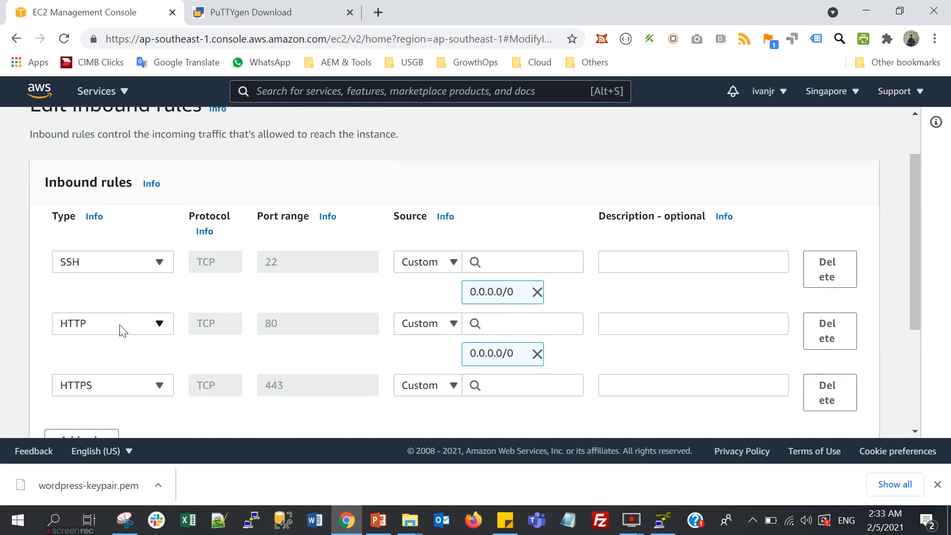
pyautogui.scroll(-1, 127, 325)
pyautogui.click(509, 311)
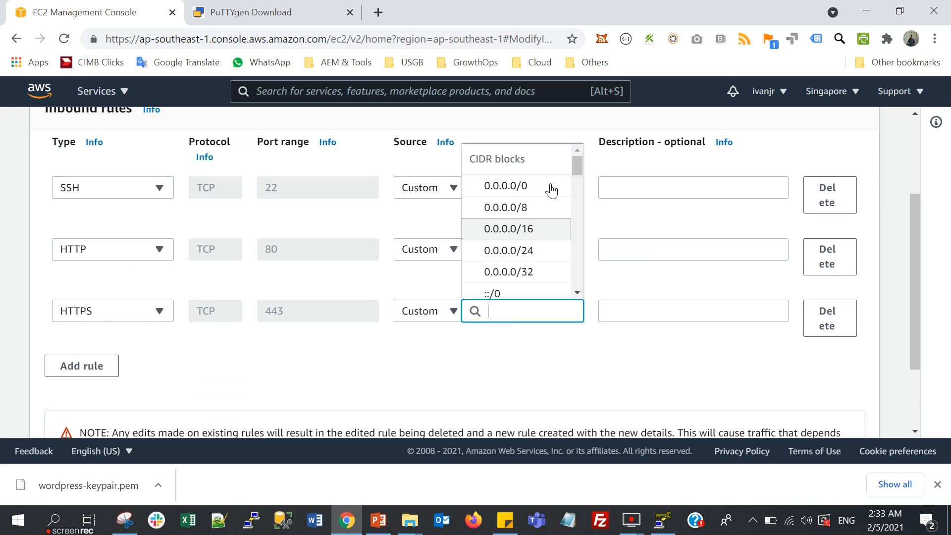
pyautogui.click(522, 187)
pyautogui.click(605, 360)
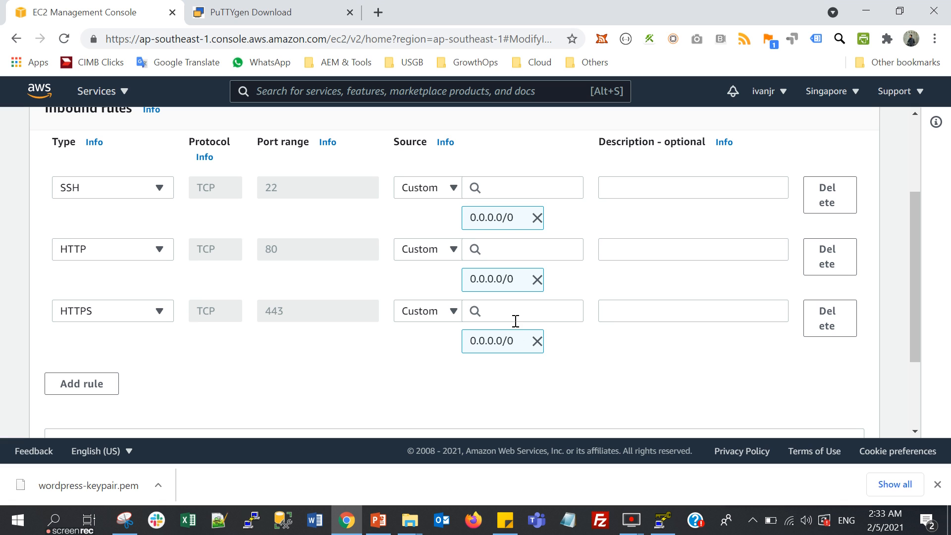
pyautogui.scroll(-3, 669, 405)
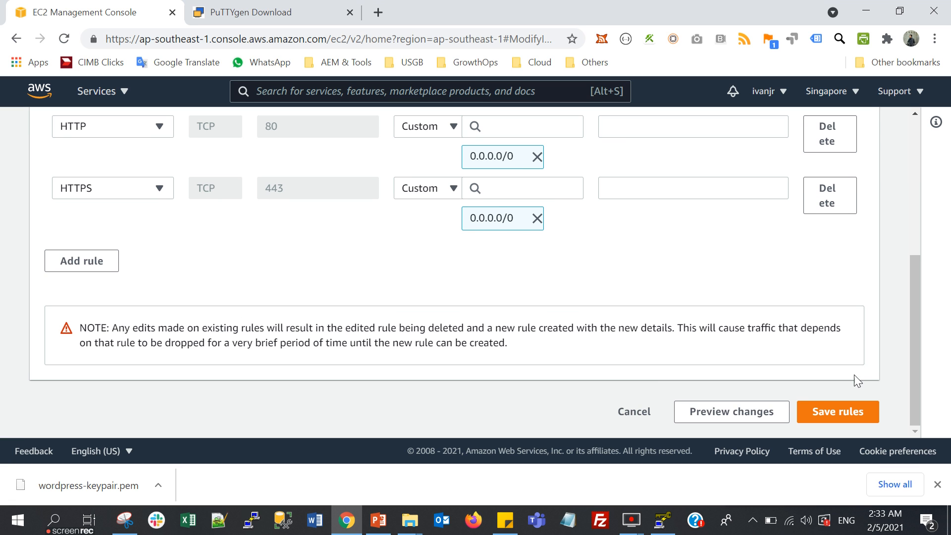
pyautogui.click(858, 413)
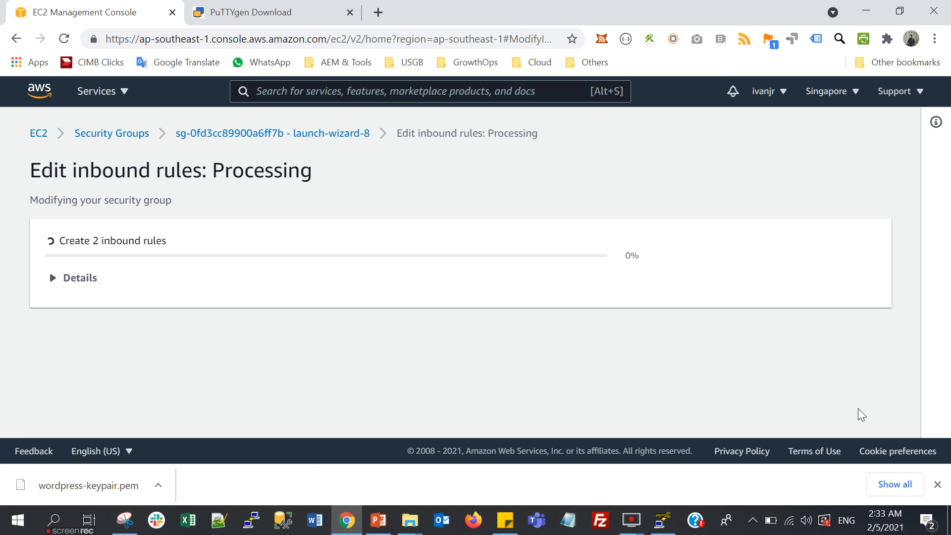
# Step: Return to the list of running instances and compare the instance types of the two instances
pyautogui.click(216, 193)
pyautogui.click(322, 309)
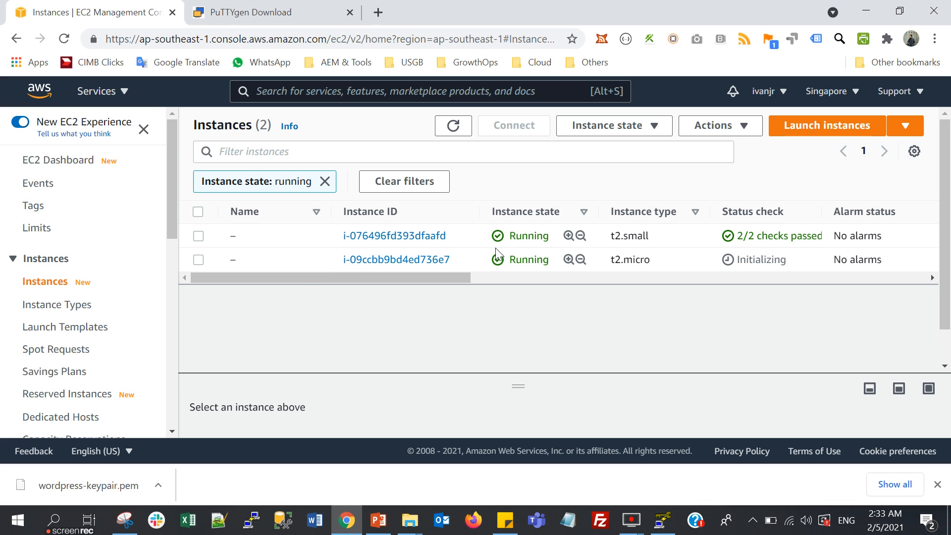
pyautogui.moveTo(653, 261); pyautogui.dragTo(610, 261)
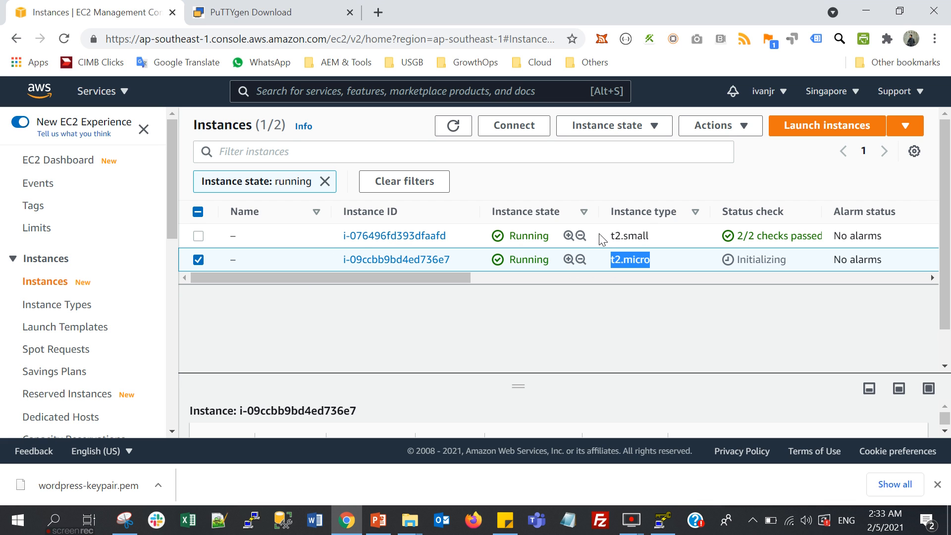
pyautogui.moveTo(652, 236); pyautogui.dragTo(606, 239)
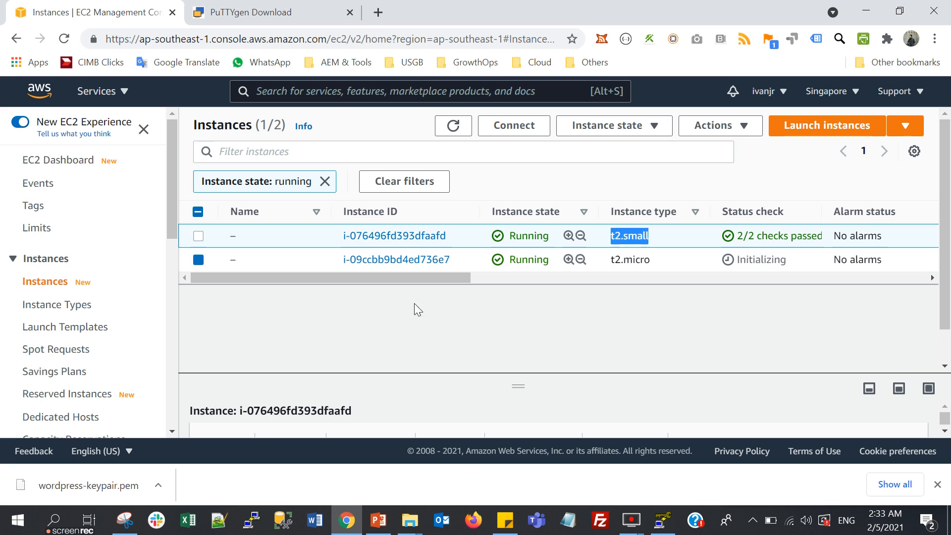
pyautogui.click(286, 297)
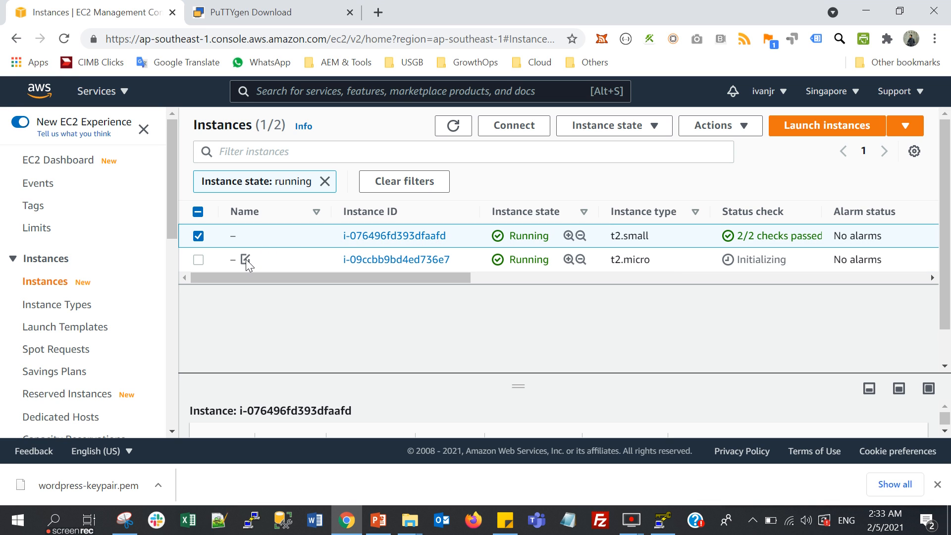
# Step: Name the t2.micro instance wordpress
pyautogui.click(245, 260)
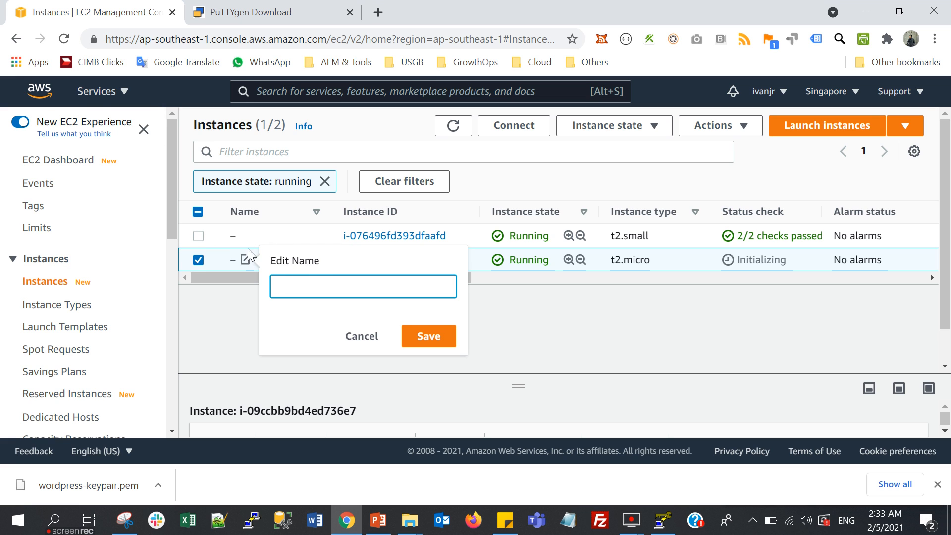
pyautogui.write('wordpress')
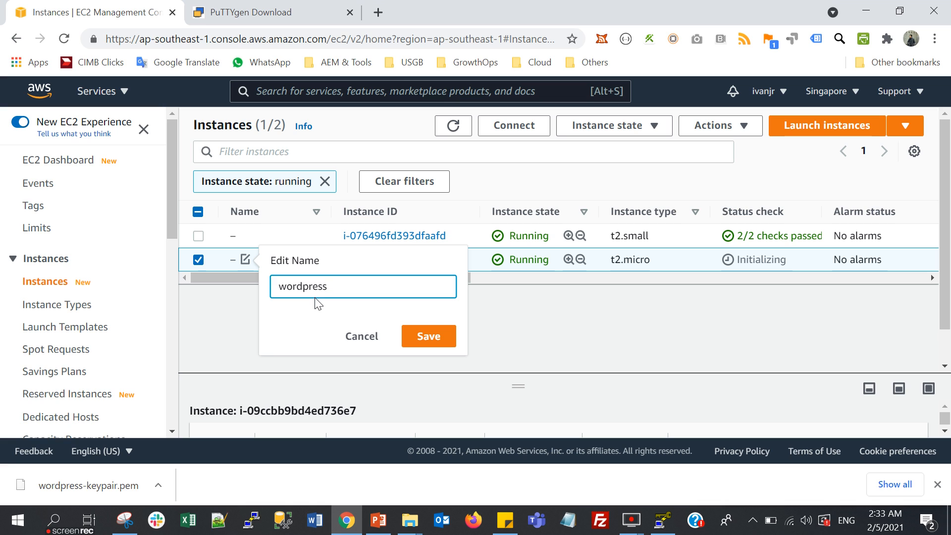
pyautogui.click(431, 336)
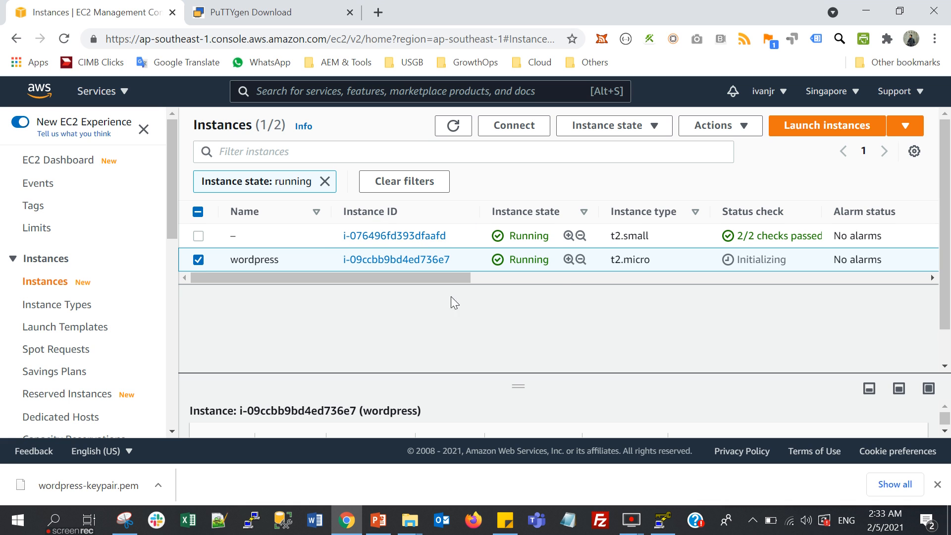
# Step: Examine the wordpress instance's status check, refresh the instance list, and open the instance's summary
pyautogui.moveTo(445, 280); pyautogui.dragTo(636, 280)
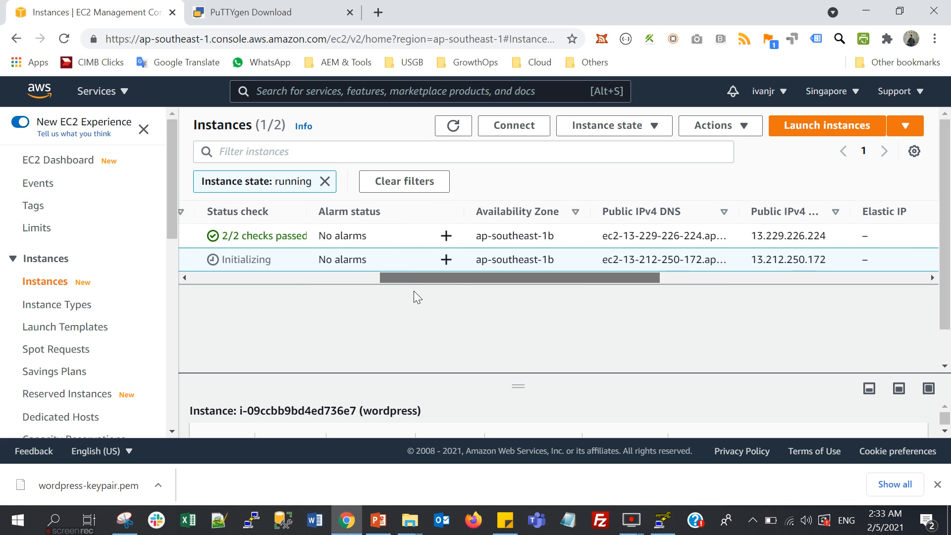
pyautogui.moveTo(414, 291); pyautogui.dragTo(397, 288)
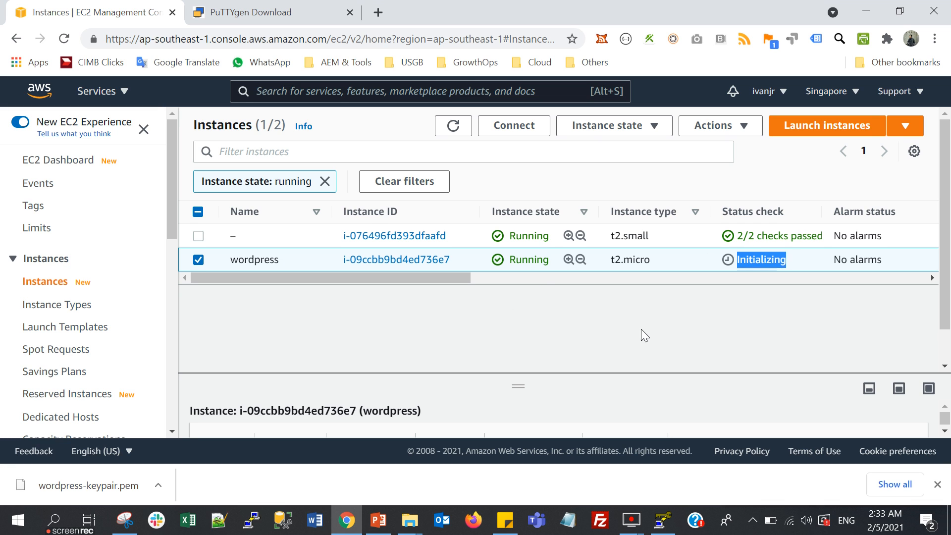
pyautogui.click(453, 125)
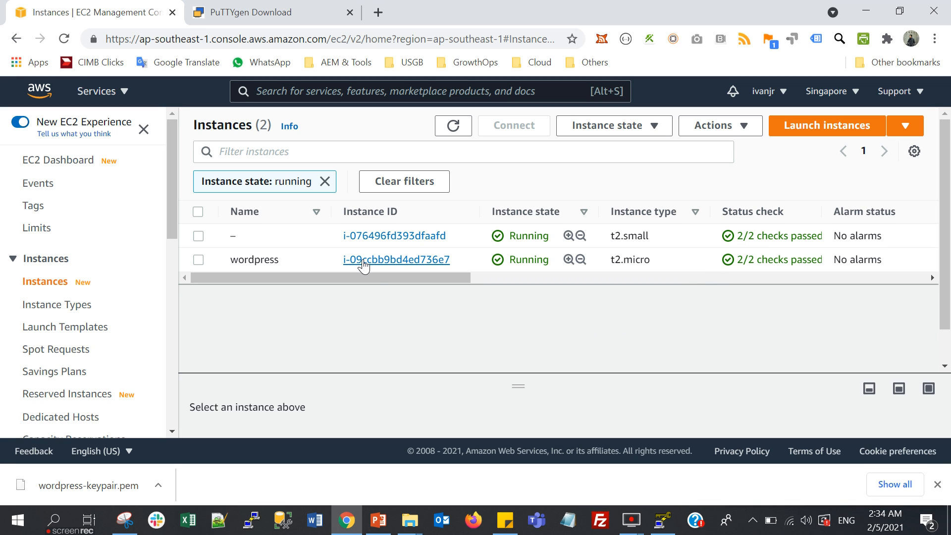
pyautogui.click(394, 263)
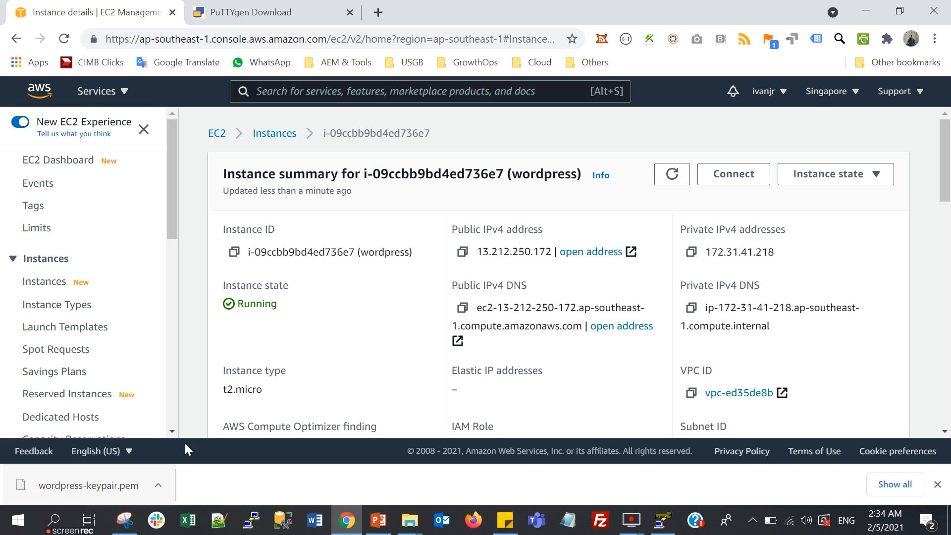
# Step: Check the PuTTYgen download page, switch to PuTTYgen, and start loading an existing private key file
pyautogui.click(272, 7)
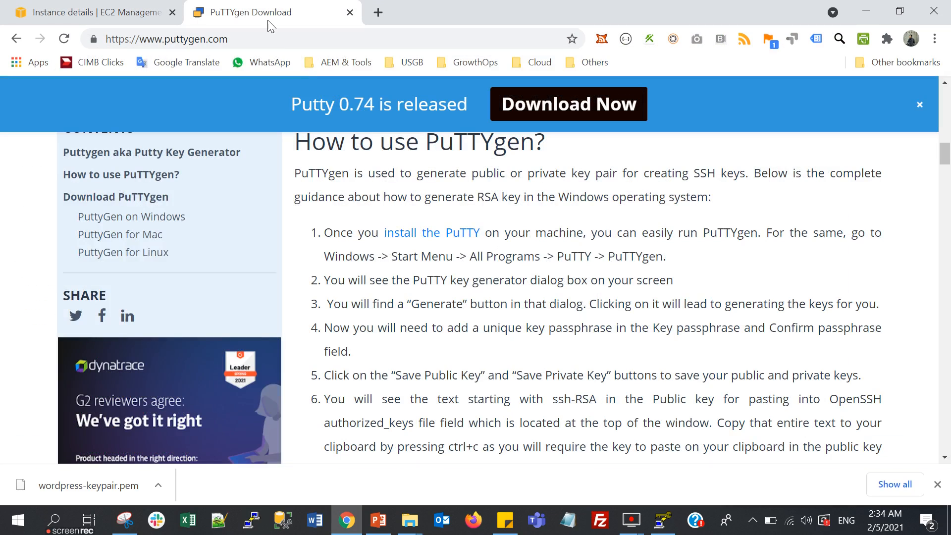
pyautogui.click(223, 41)
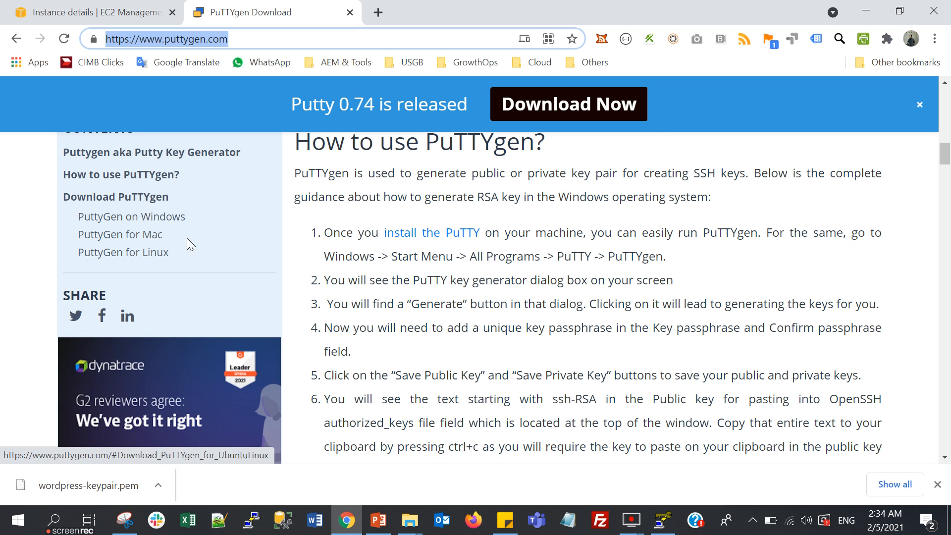
pyautogui.click(663, 520)
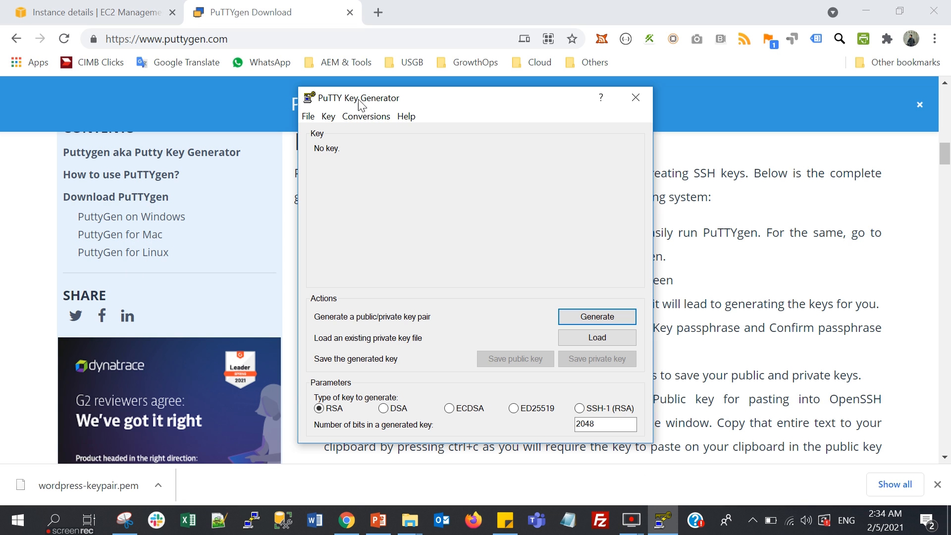
pyautogui.moveTo(398, 102); pyautogui.dragTo(429, 106)
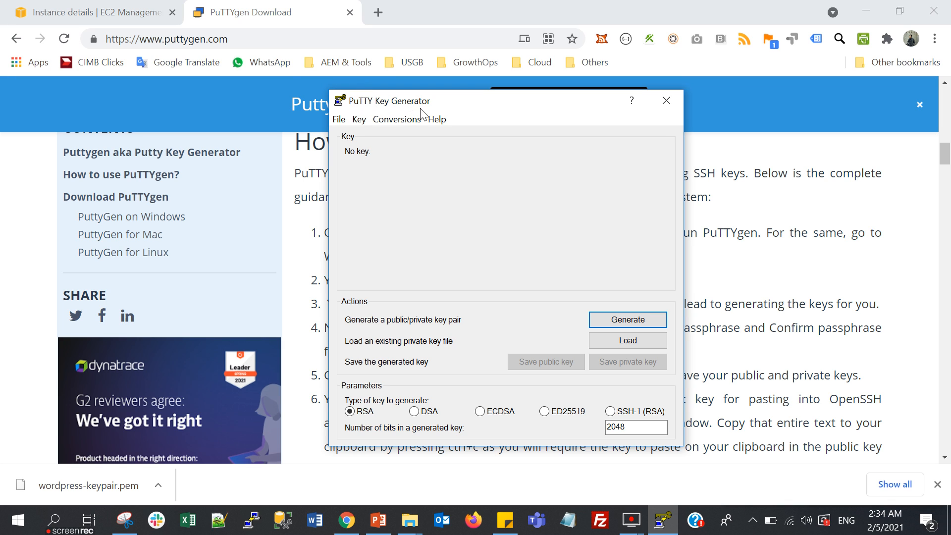
pyautogui.moveTo(491, 110); pyautogui.dragTo(451, 115)
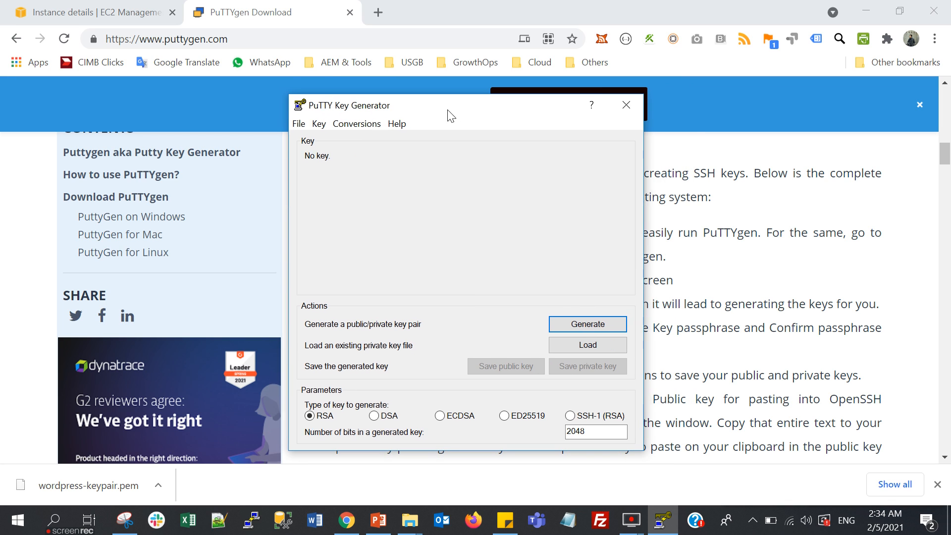
pyautogui.click(597, 351)
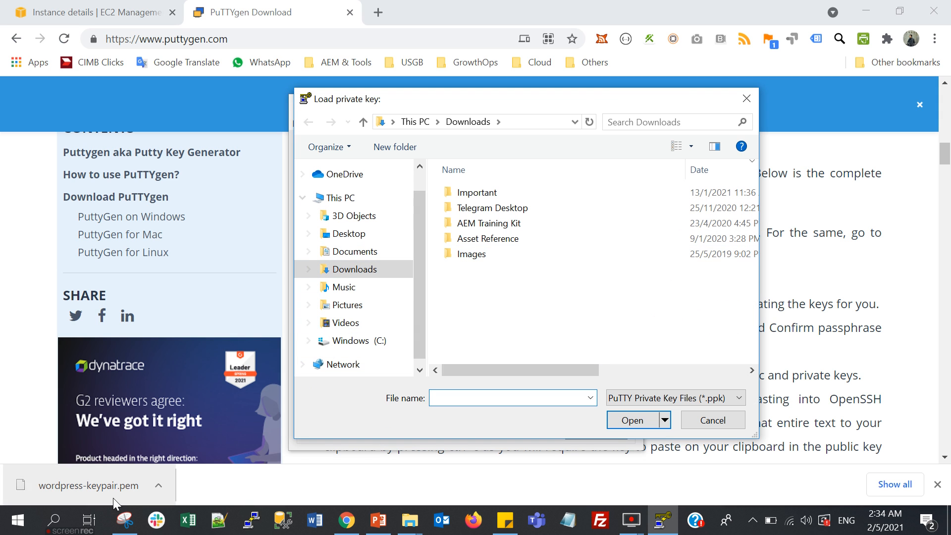
# Step: Reveal the downloaded wordpress-keypair.pem in its folder and bring the private key loading dialog to that same Downloads path
pyautogui.click(158, 486)
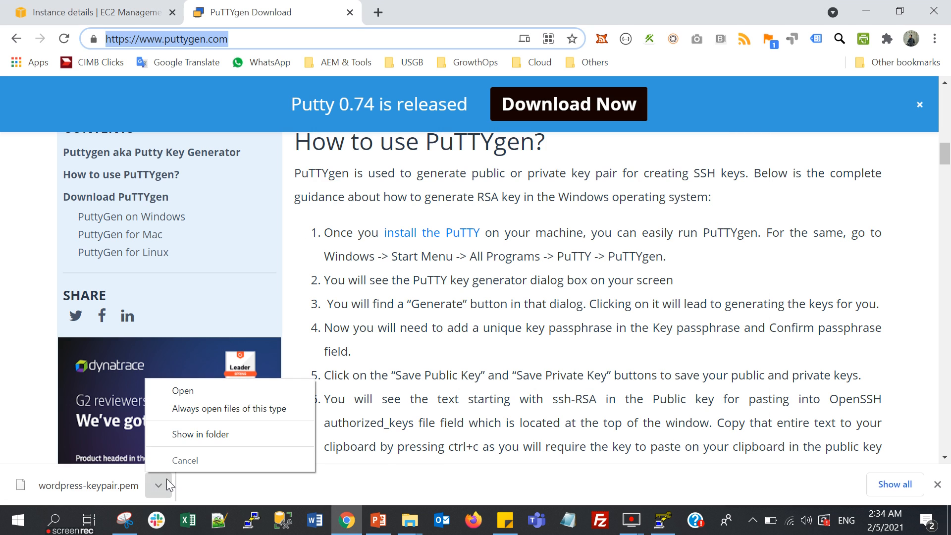
pyautogui.click(243, 439)
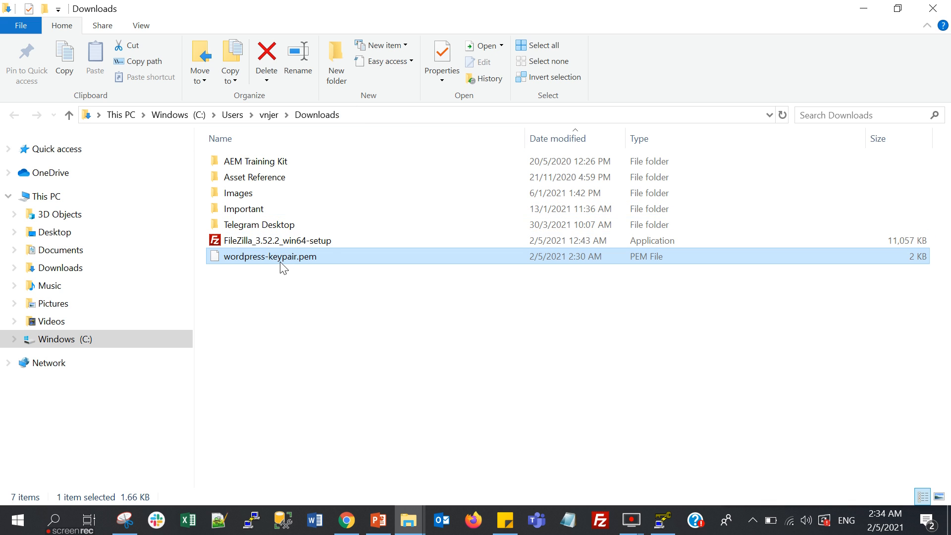
pyautogui.click(382, 115)
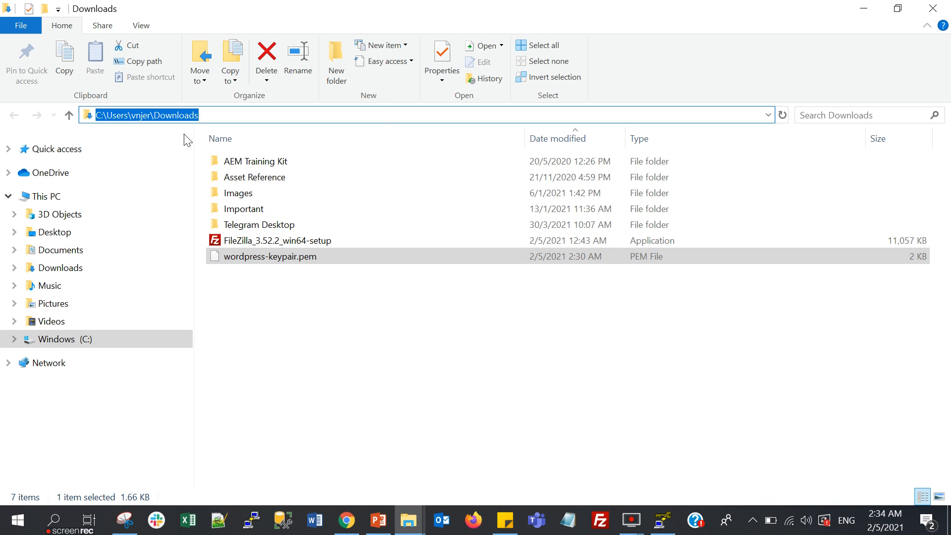
pyautogui.click(663, 520)
pyautogui.click(510, 122)
pyautogui.click(510, 121)
pyautogui.press('Return')
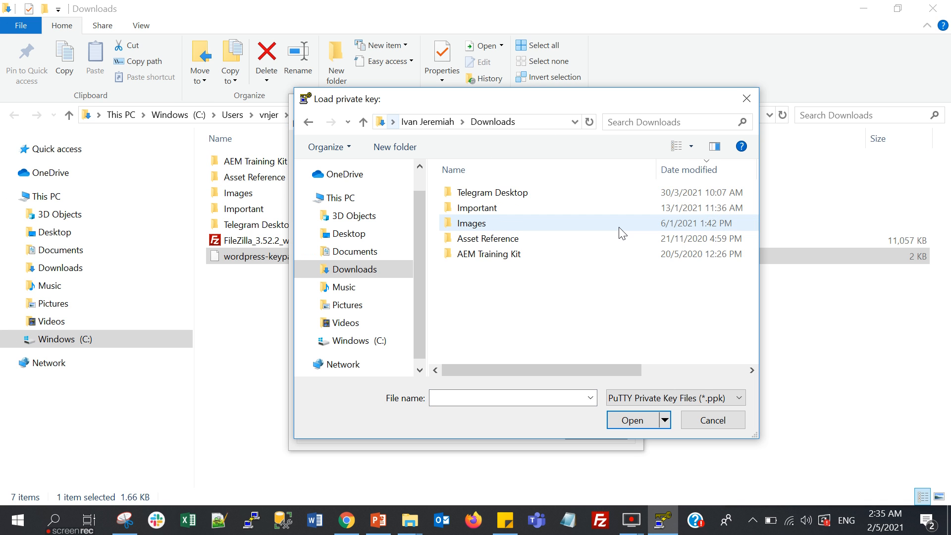
# Step: Show all file types and load wordpress-keypair.pem into PuTTYgen, dismissing the import notice
pyautogui.click(718, 401)
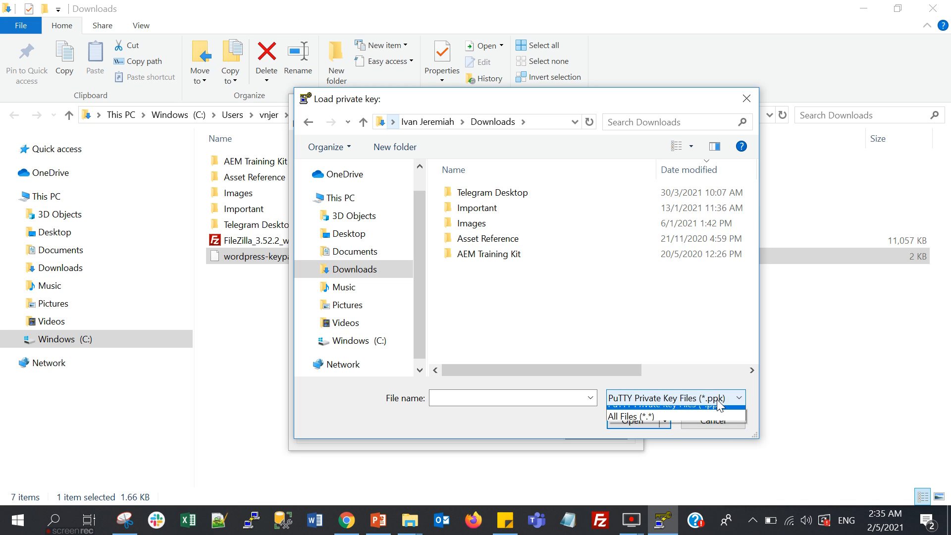
pyautogui.click(705, 426)
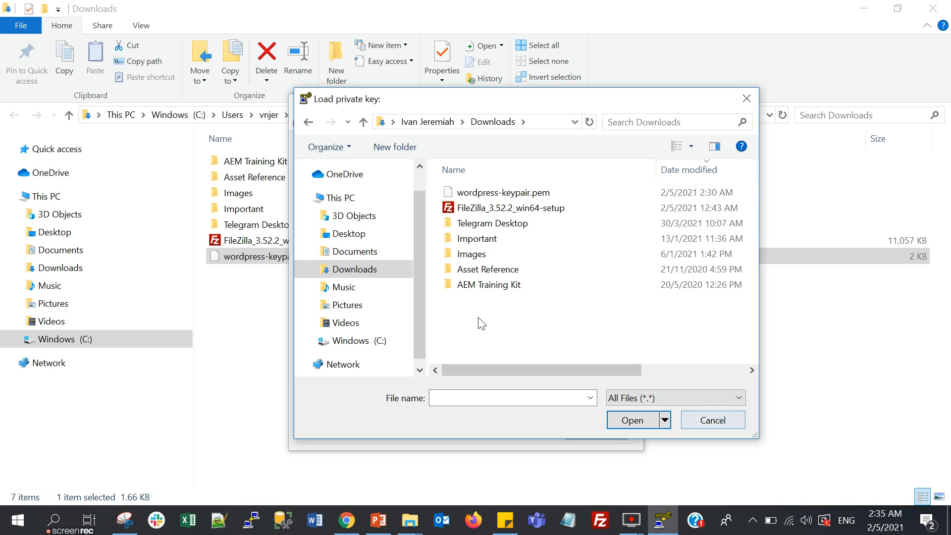
pyautogui.doubleClick(529, 194)
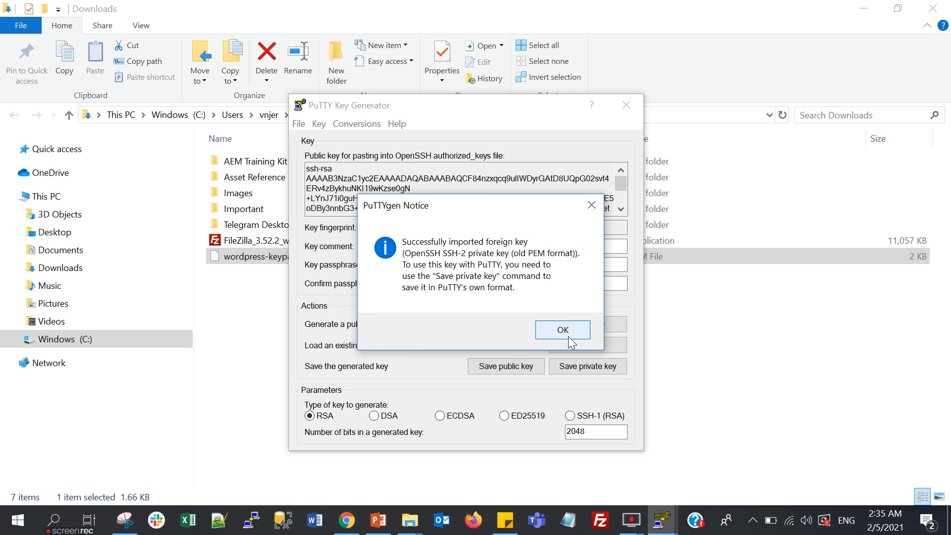
pyautogui.click(569, 337)
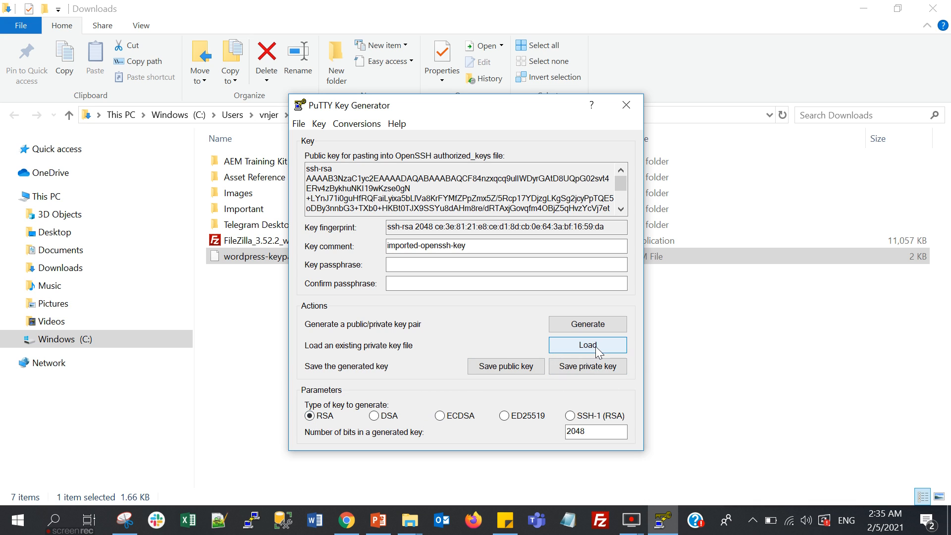
# Step: Save the private key without a passphrase as wordpress-keypair in .ppk format in Downloads, and select the new file in File Explorer
pyautogui.click(599, 369)
pyautogui.click(486, 315)
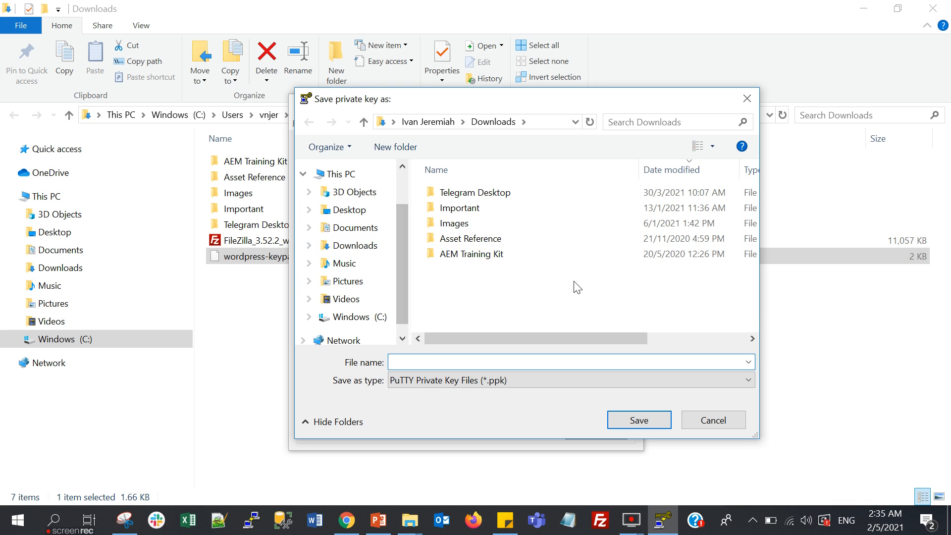
pyautogui.click(378, 248)
pyautogui.click(457, 367)
pyautogui.write('word')
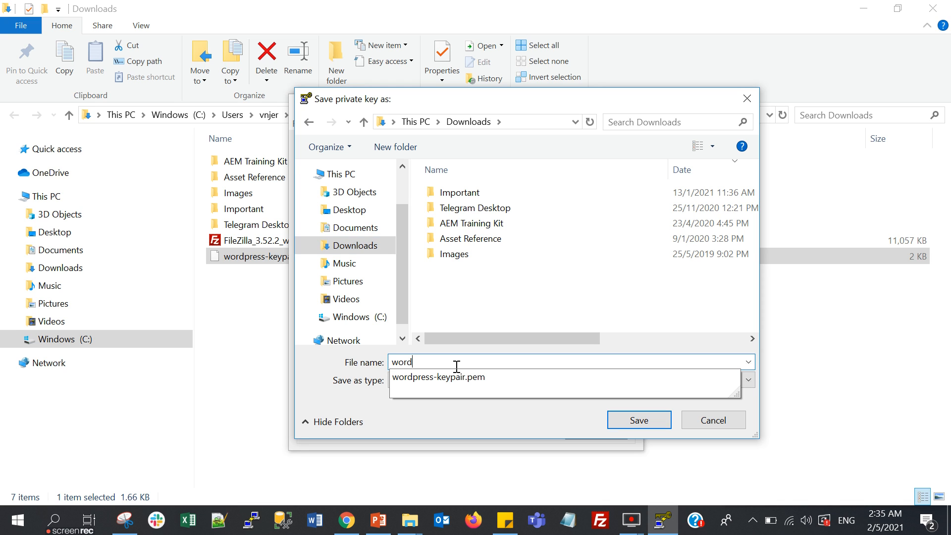
pyautogui.write('press-keypa')
pyautogui.click(456, 411)
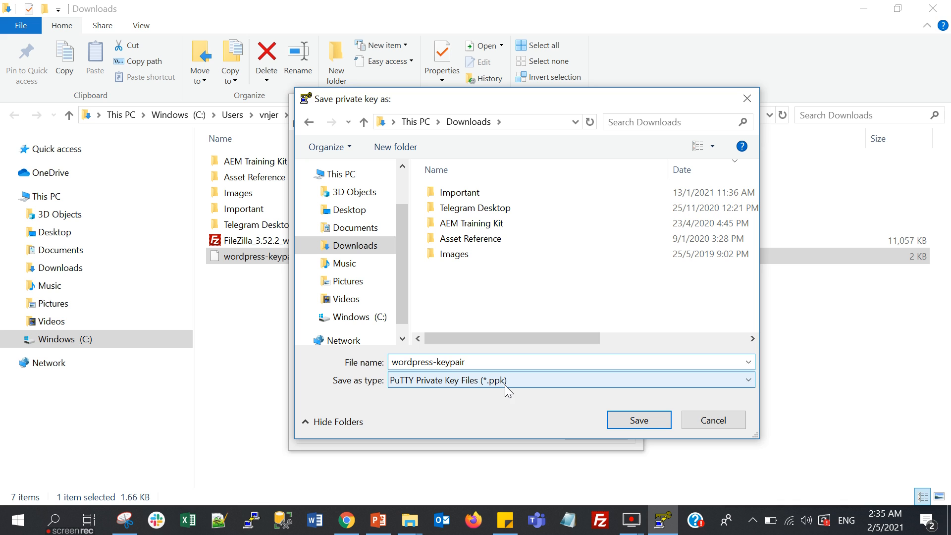
pyautogui.click(638, 419)
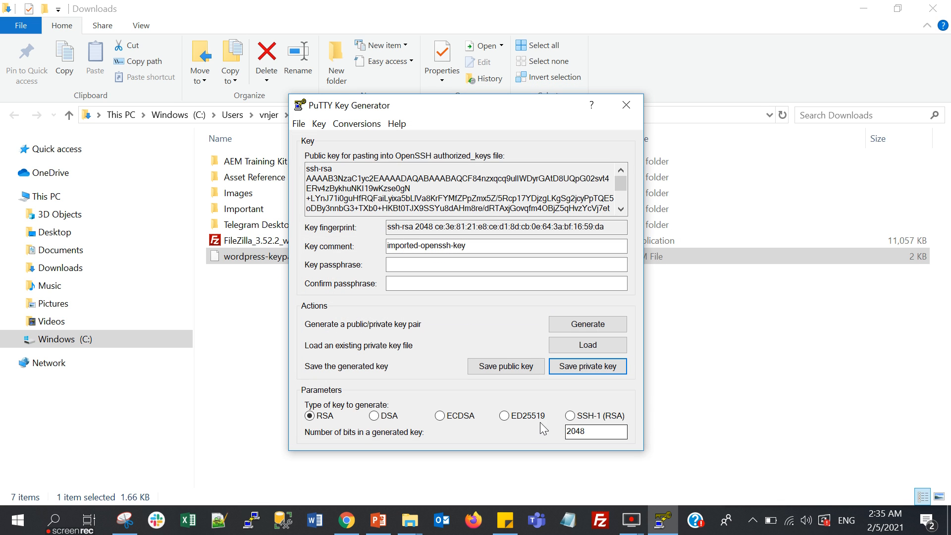
pyautogui.click(766, 390)
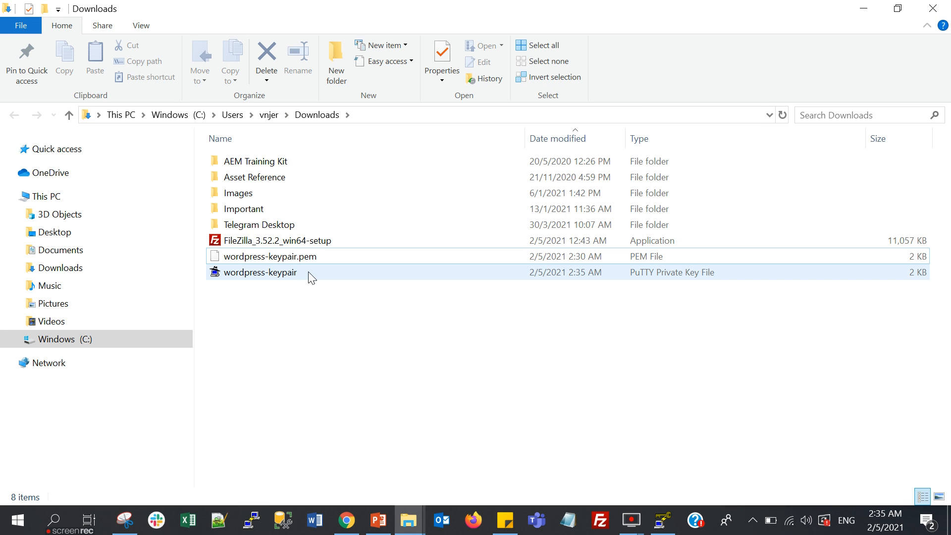
pyautogui.click(354, 275)
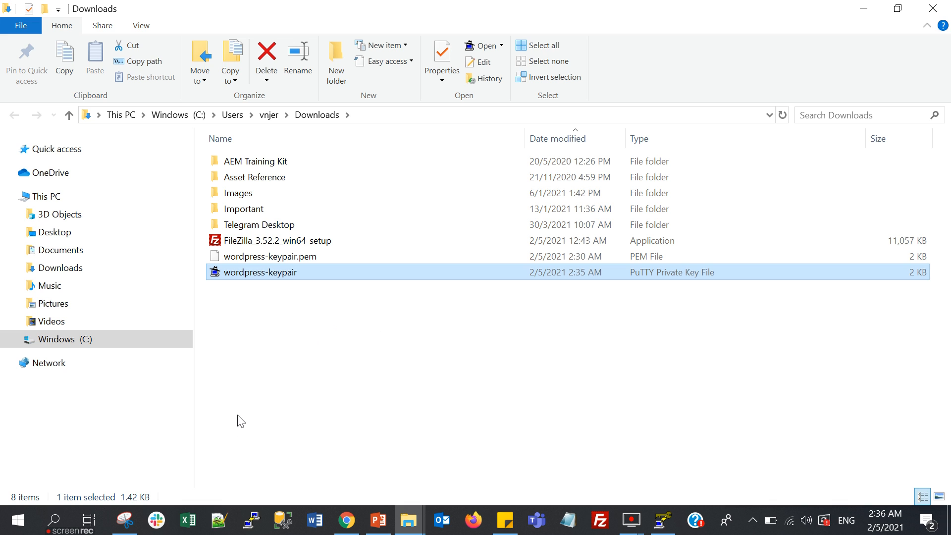
# Step: Open PuTTY and enter the wordpress instance's public IPv4 address, copied from its AWS summary, as the host name
pyautogui.click(262, 528)
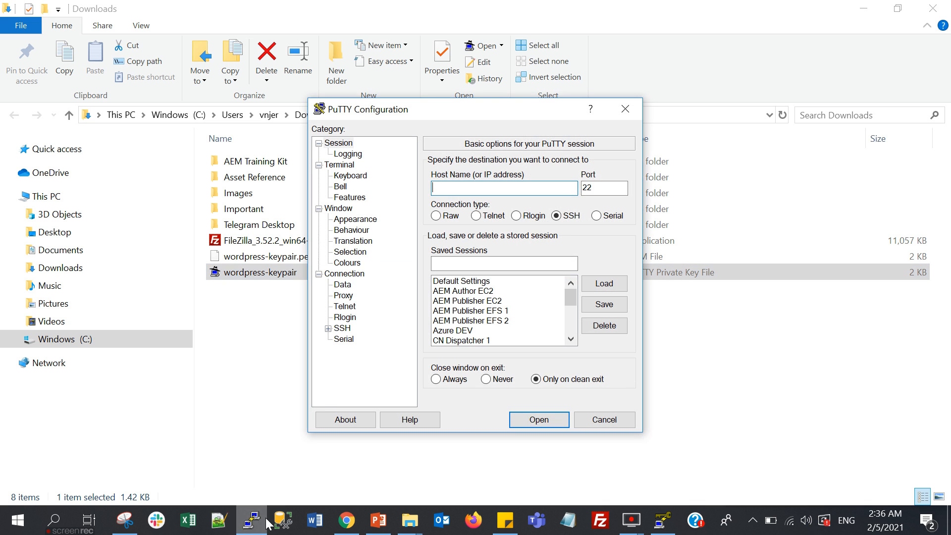
pyautogui.click(347, 522)
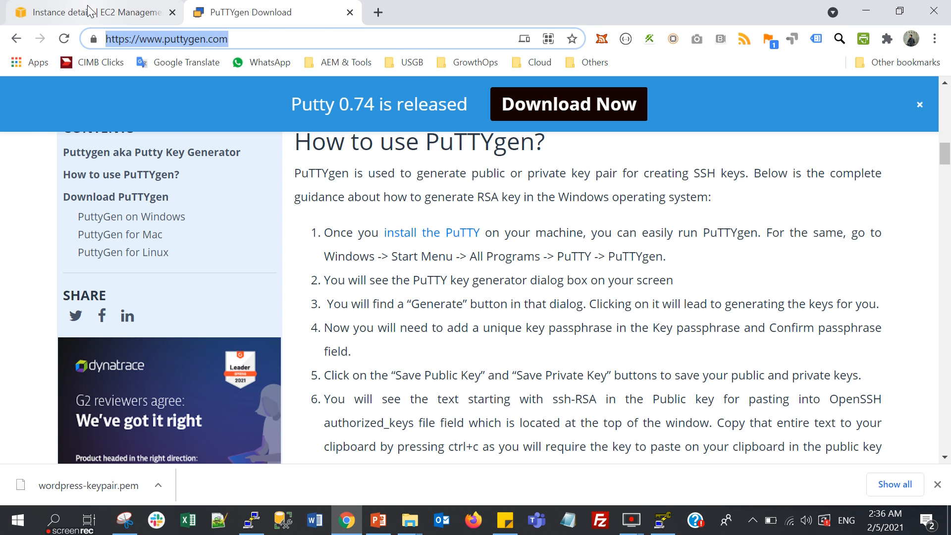
pyautogui.click(92, 12)
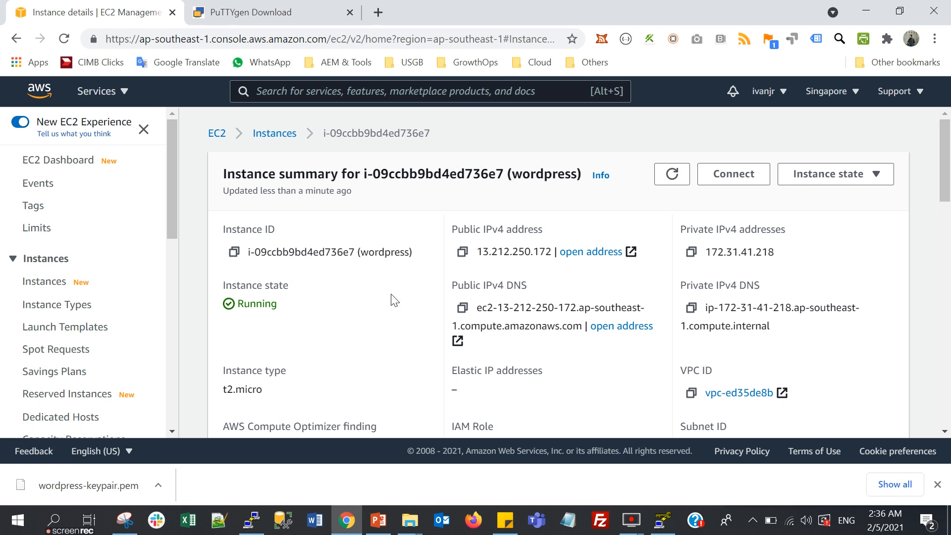
pyautogui.moveTo(476, 251); pyautogui.dragTo(552, 248)
pyautogui.hotkey('ctrl', 'c')
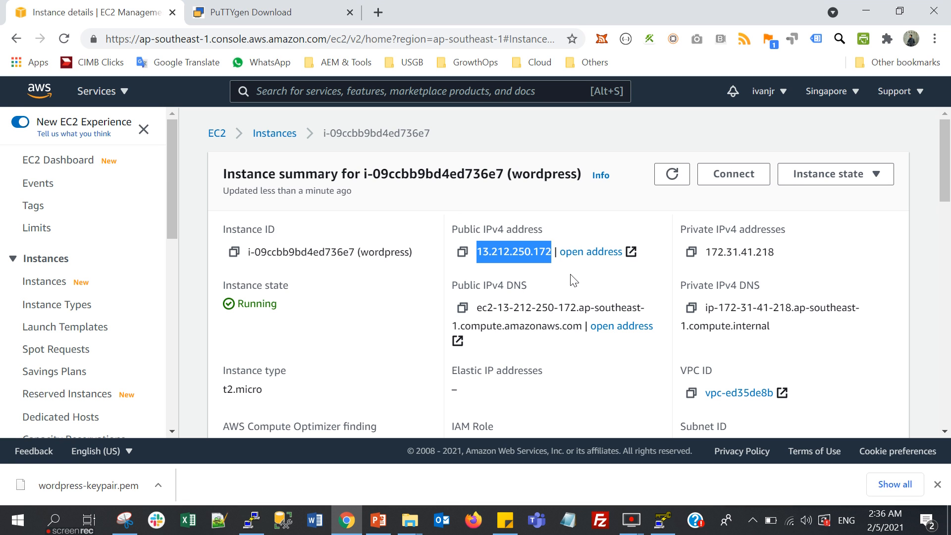
pyautogui.click(251, 519)
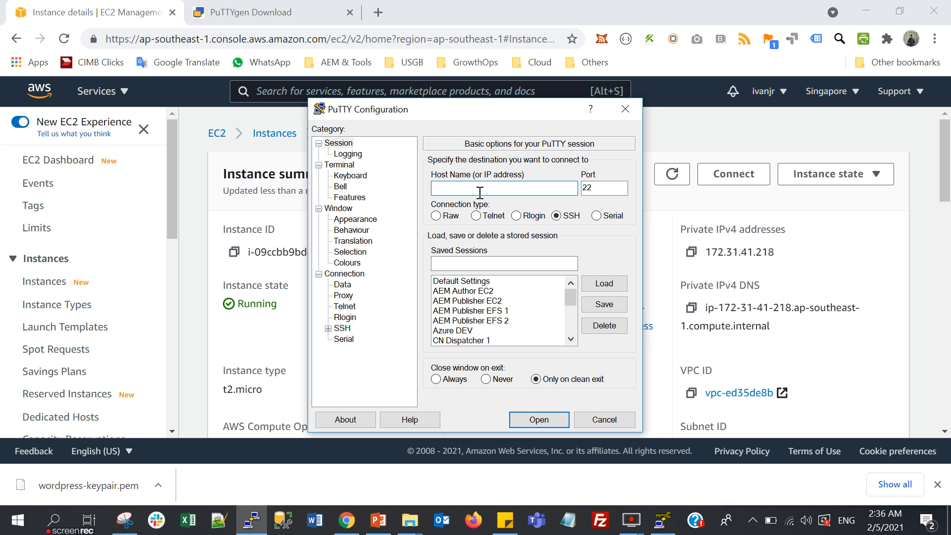
pyautogui.hotkey('ctrl', 'v')
# Step: Set wordpress-keypair.ppk from Downloads as the private key file for SSH authentication and check the path's .ppk extension
pyautogui.click(328, 328)
pyautogui.click(351, 339)
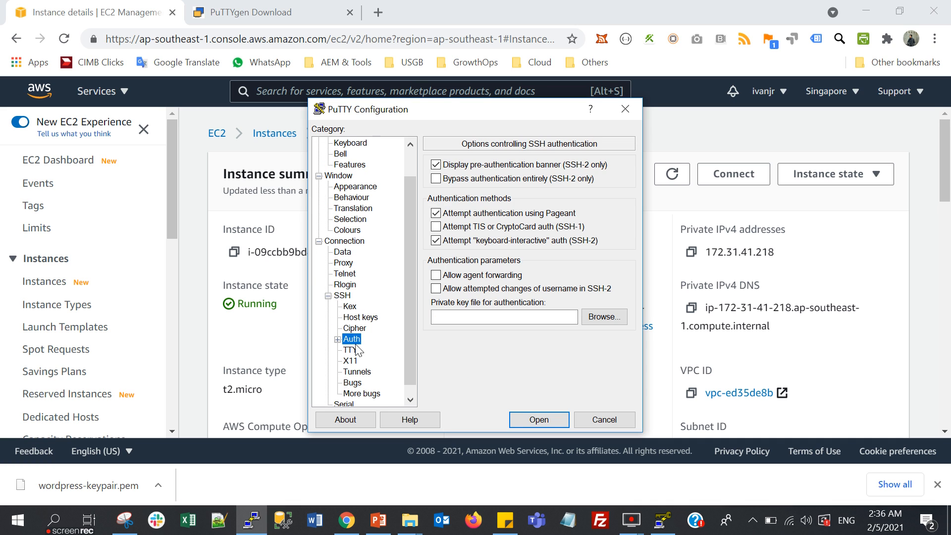
pyautogui.click(613, 322)
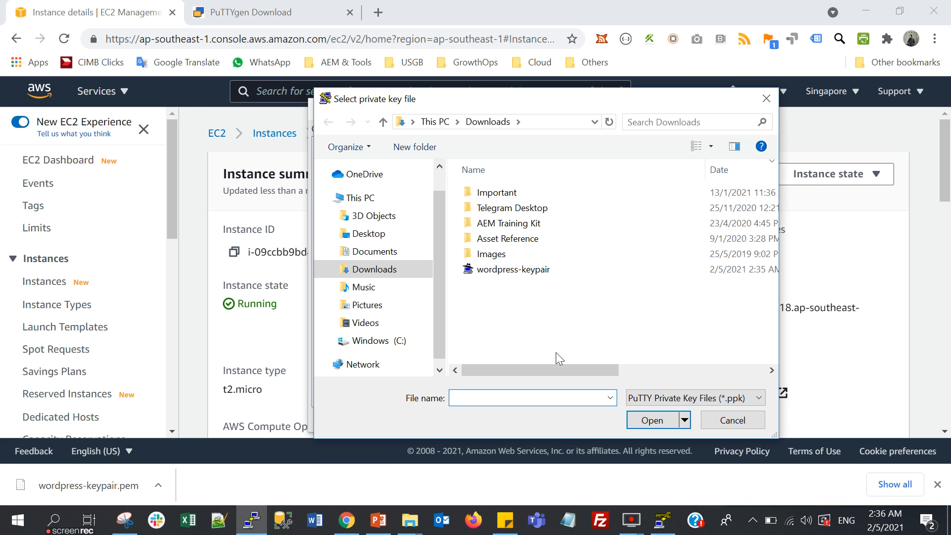
pyautogui.moveTo(552, 369); pyautogui.dragTo(703, 369)
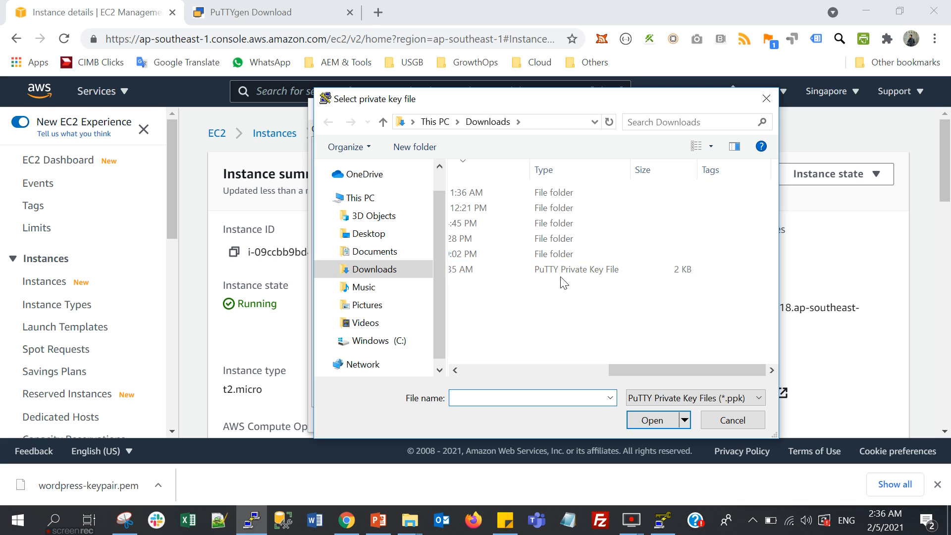
pyautogui.moveTo(641, 368); pyautogui.dragTo(463, 369)
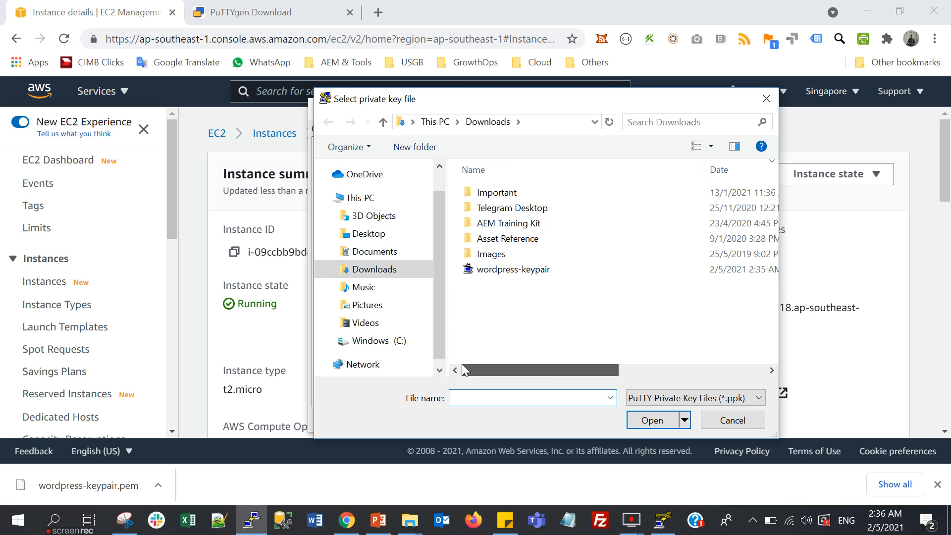
pyautogui.doubleClick(503, 274)
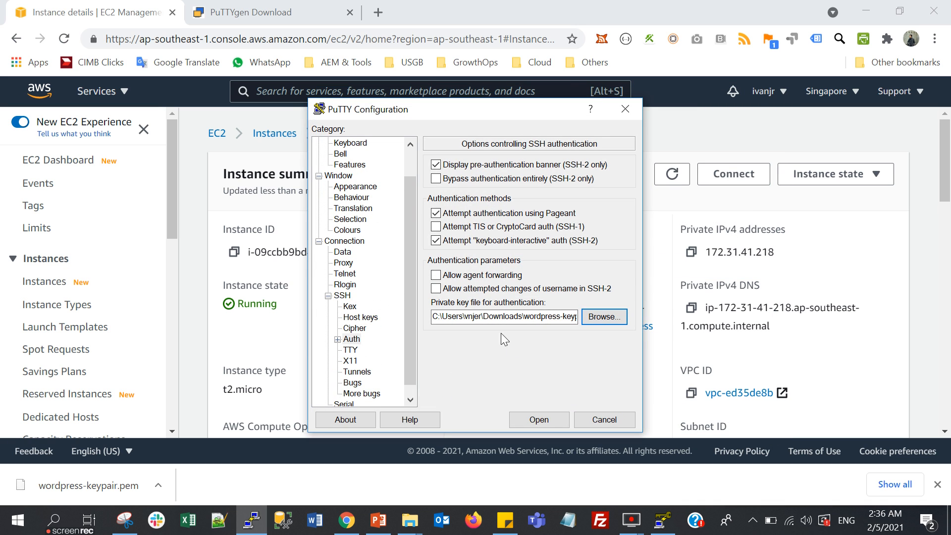
pyautogui.moveTo(544, 317); pyautogui.dragTo(661, 308)
pyautogui.click(555, 318)
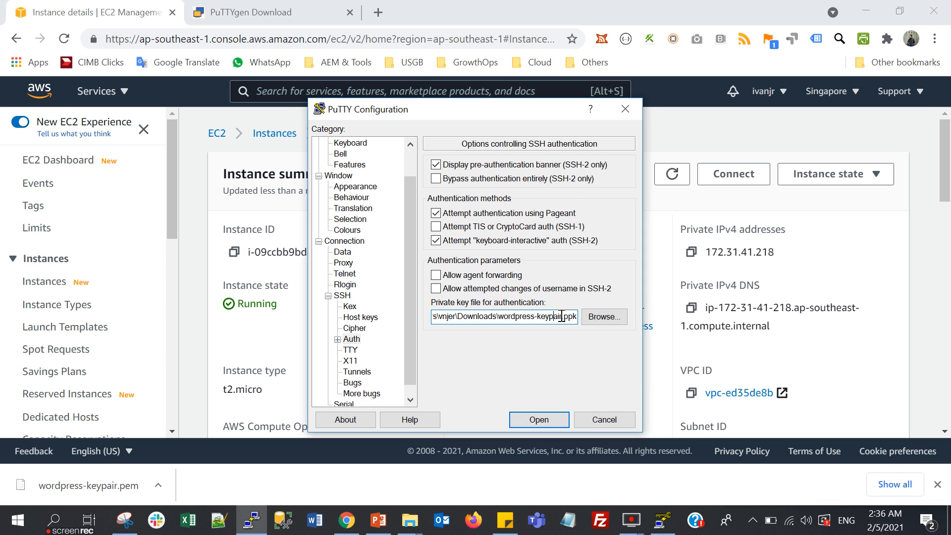
pyautogui.moveTo(562, 316); pyautogui.dragTo(599, 315)
# Step: Return to the basic session options and save the connection as a session named Wordpress
pyautogui.scroll(1, 361, 312)
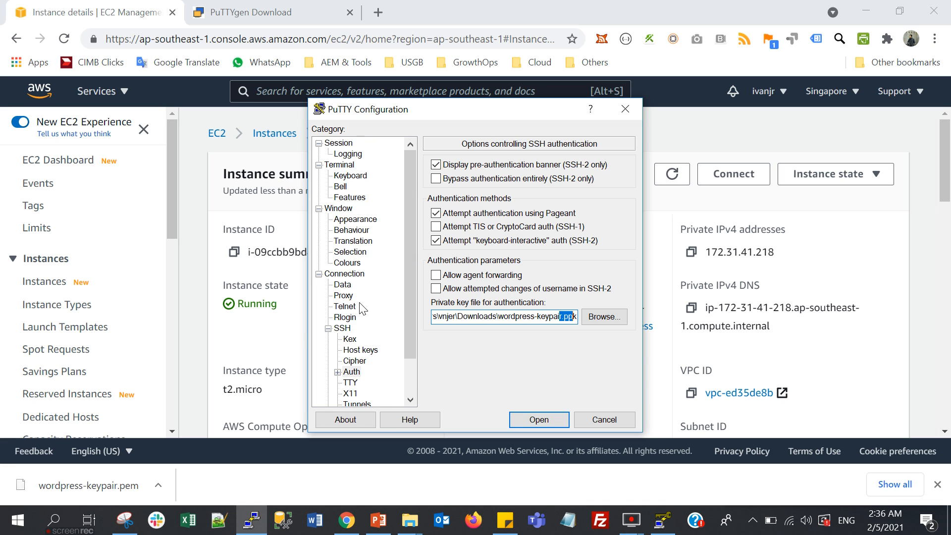
pyautogui.click(337, 145)
pyautogui.click(474, 262)
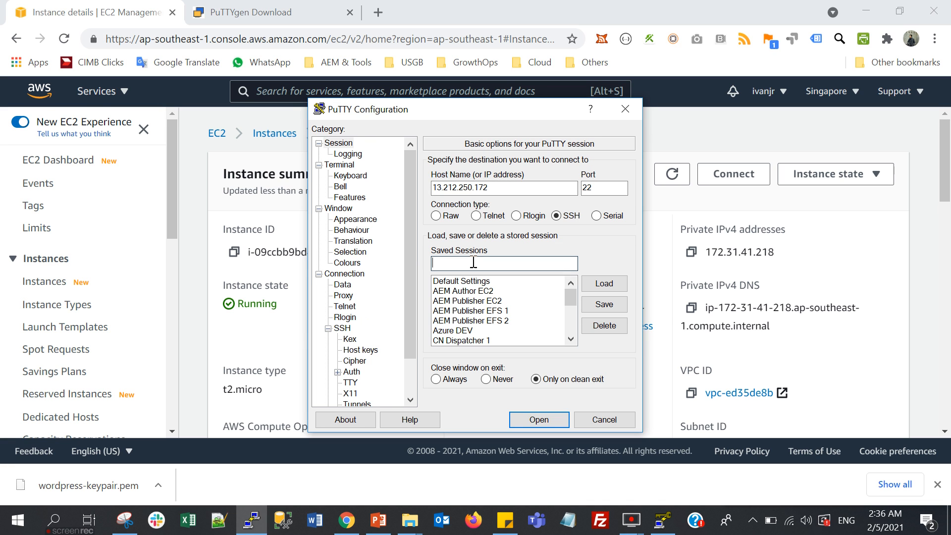
pyautogui.write('Wordpress')
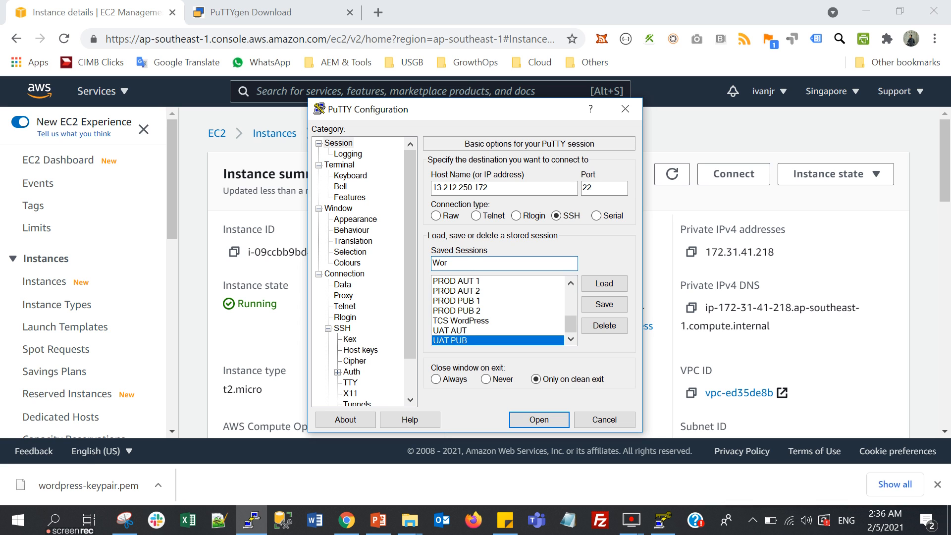
pyautogui.click(605, 305)
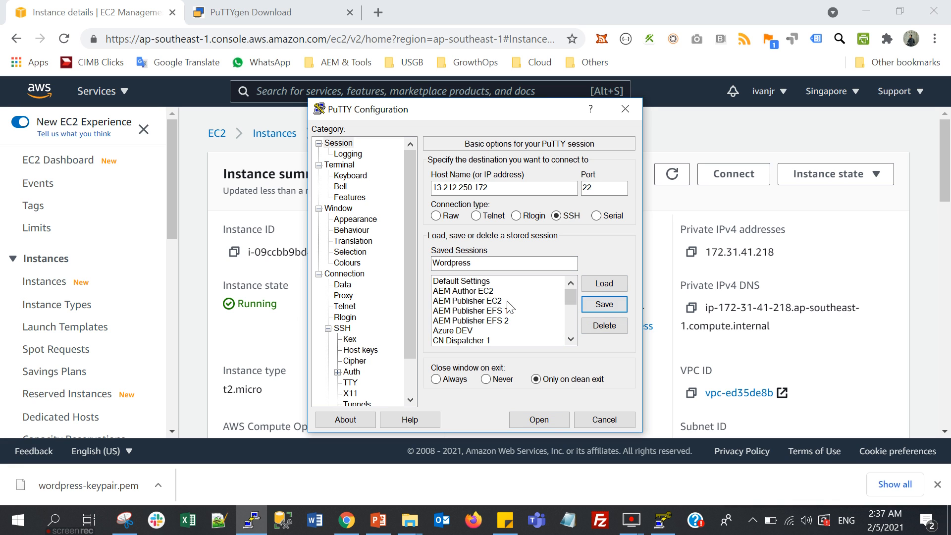
# Step: Start the SSH connection to the instance, trusting and caching its host key, and maximize the terminal window
pyautogui.click(552, 421)
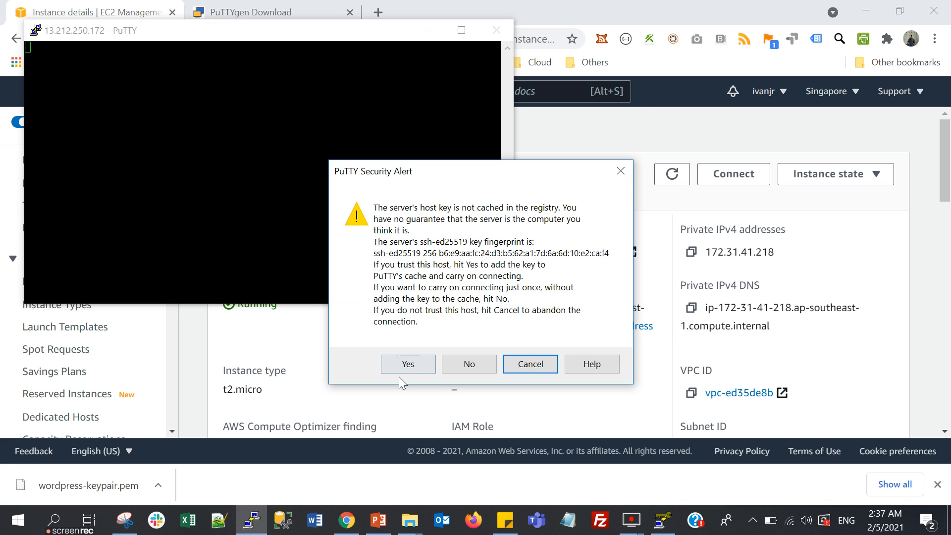
pyautogui.click(409, 360)
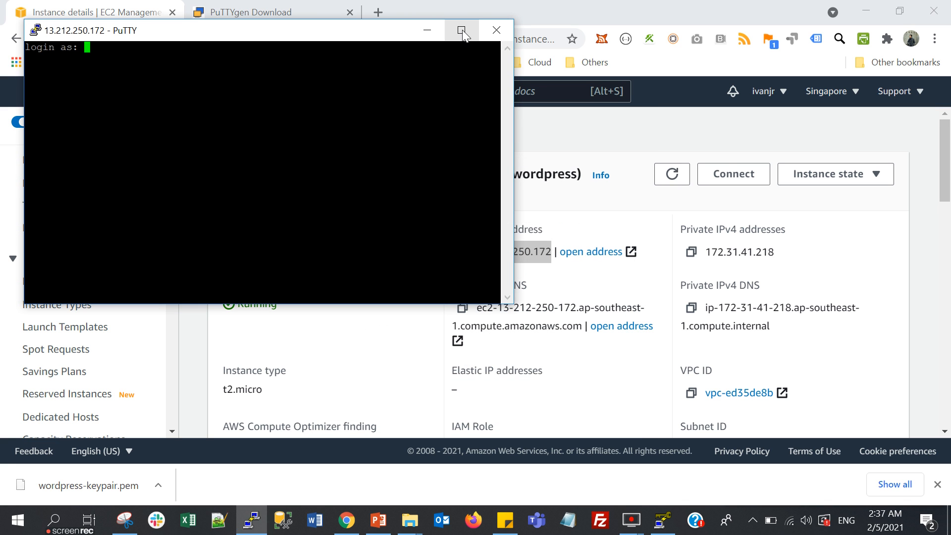
pyautogui.moveTo(314, 34); pyautogui.dragTo(525, 108)
pyautogui.click(670, 103)
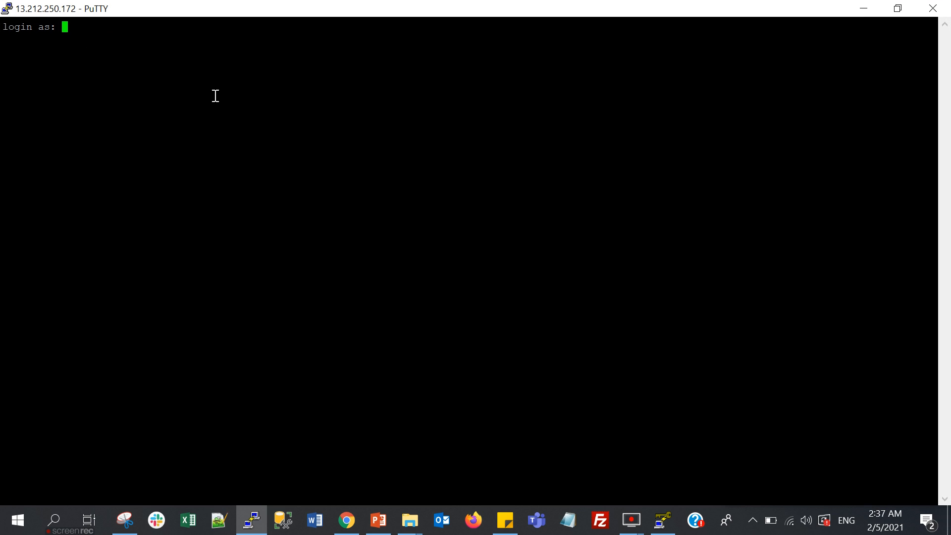
# Step: Log in to the instance as ec2-user and check the user name in the shell prompt
pyautogui.write('ec2-user')
pyautogui.press('Return')
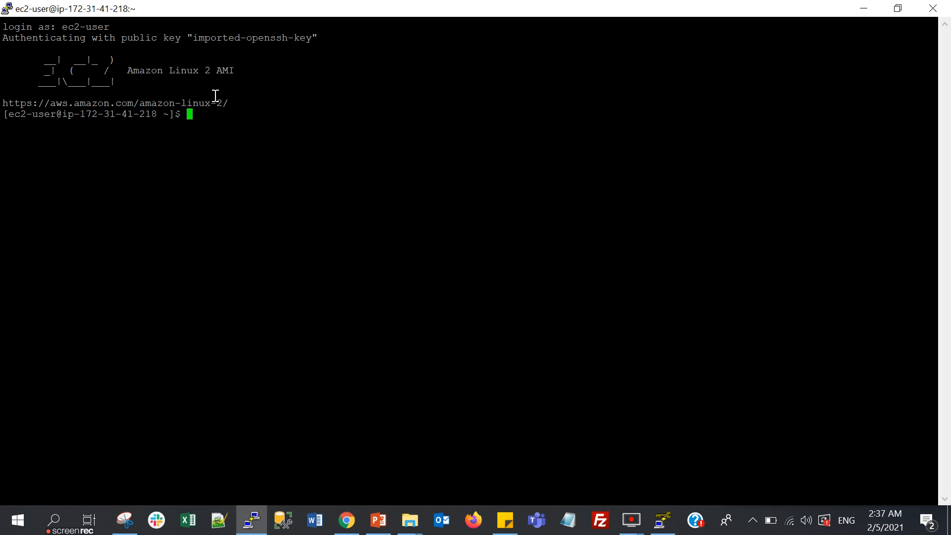
pyautogui.doubleClick(23, 115)
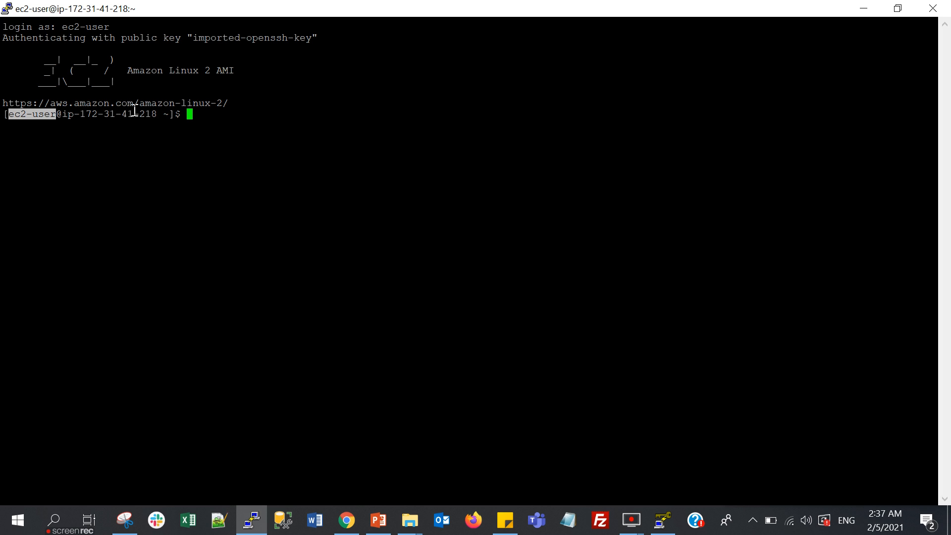
pyautogui.click(37, 129)
pyautogui.doubleClick(37, 114)
pyautogui.click(68, 141)
pyautogui.doubleClick(37, 114)
pyautogui.click(94, 151)
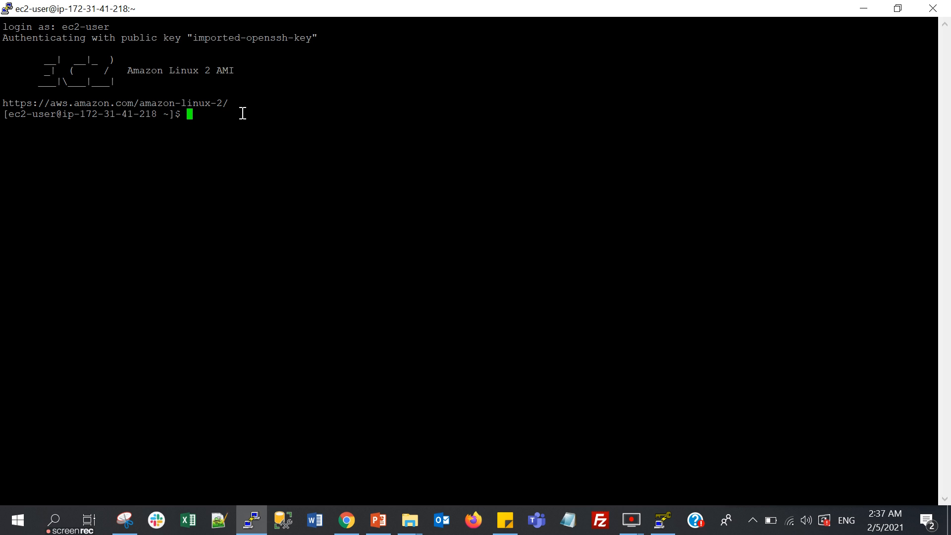
# Step: Switch to the root user with sudo su and check the user name in the new prompt
pyautogui.write('sudo su')
pyautogui.press('Return')
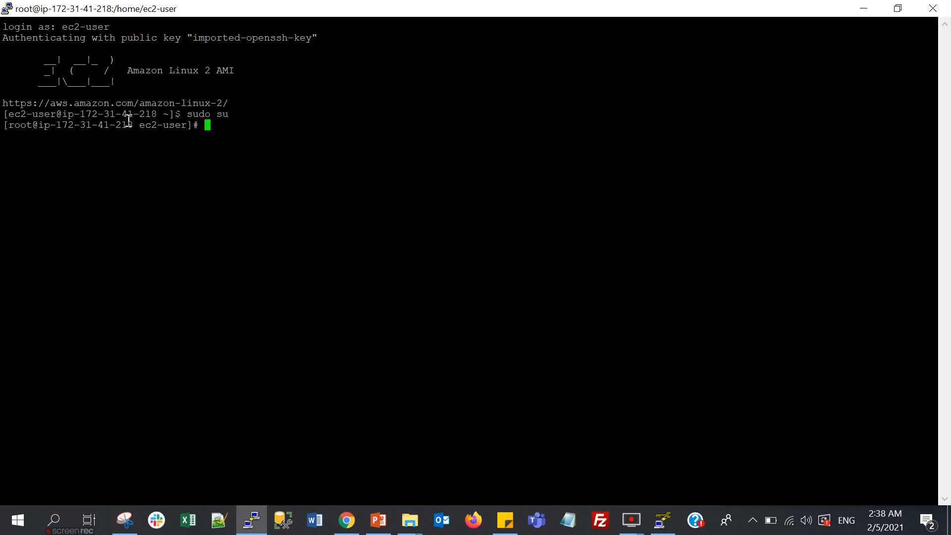
pyautogui.doubleClick(23, 125)
pyautogui.click(65, 196)
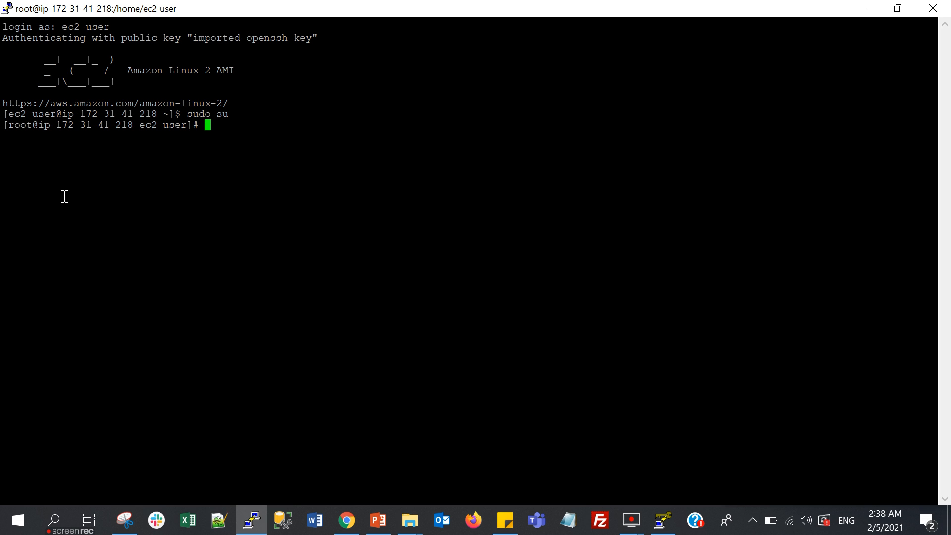